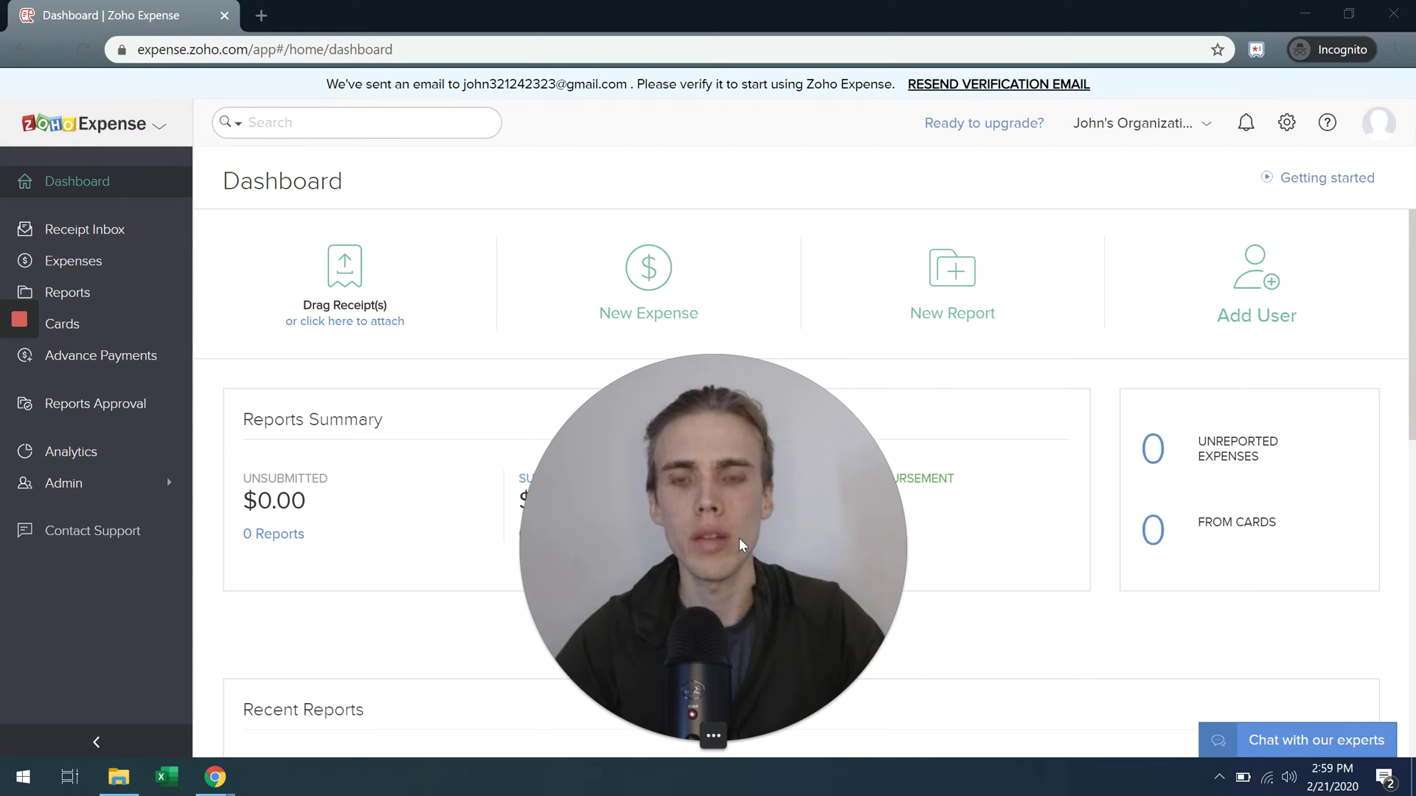
Step: Look over the account settings, help and support, and profile panels, then close the profile details
mouse_move(644, 708)
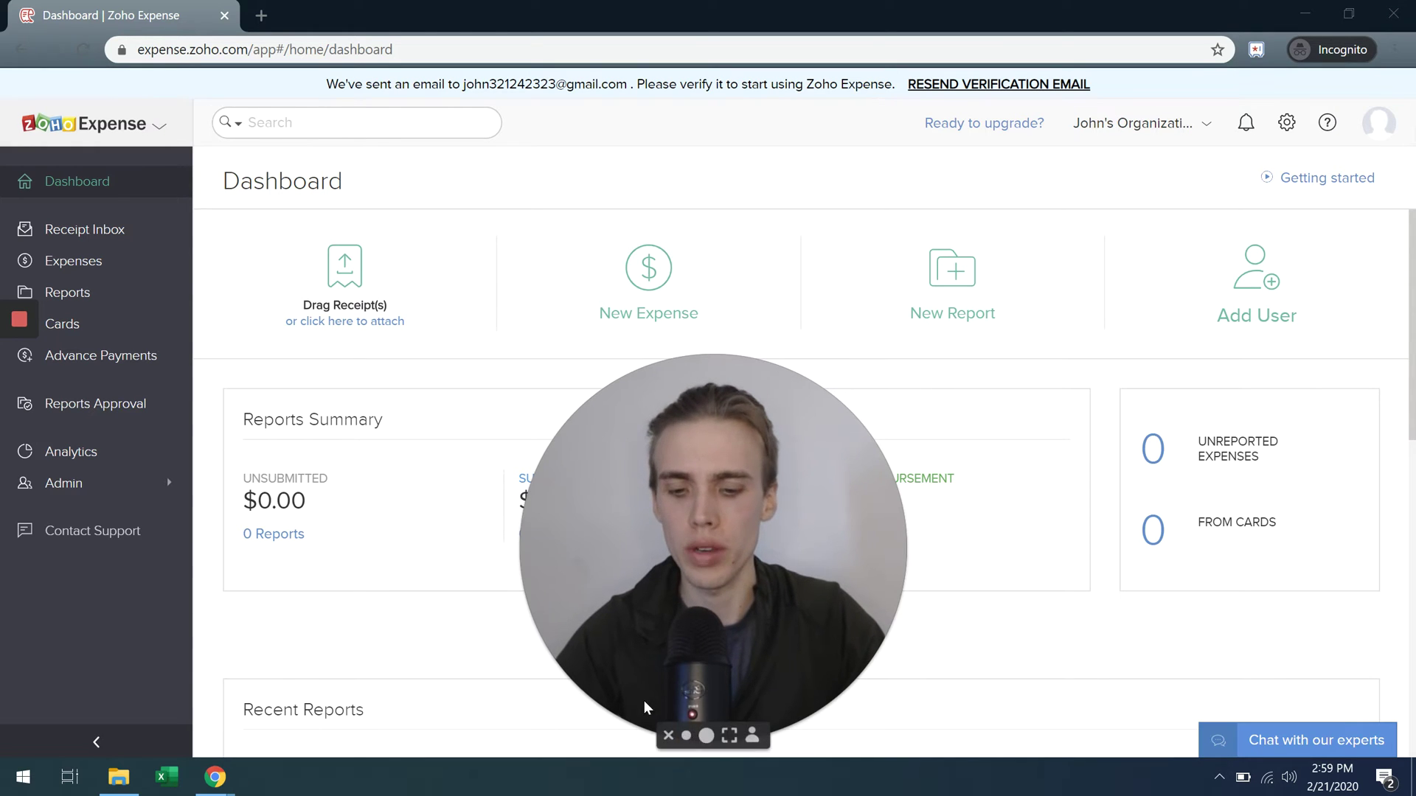
left_click(684, 741)
left_click_drag(685, 741, 147, 653)
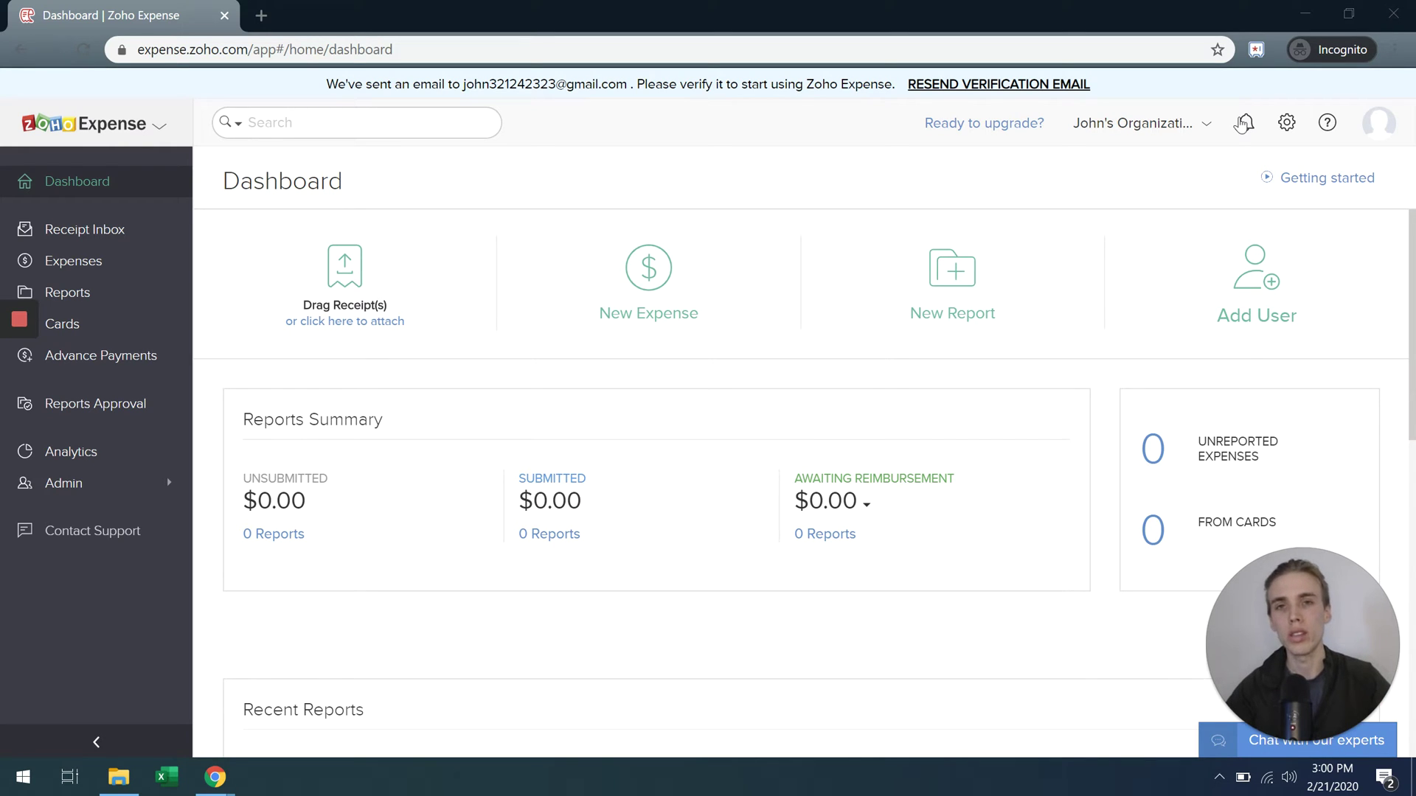
left_click(1287, 125)
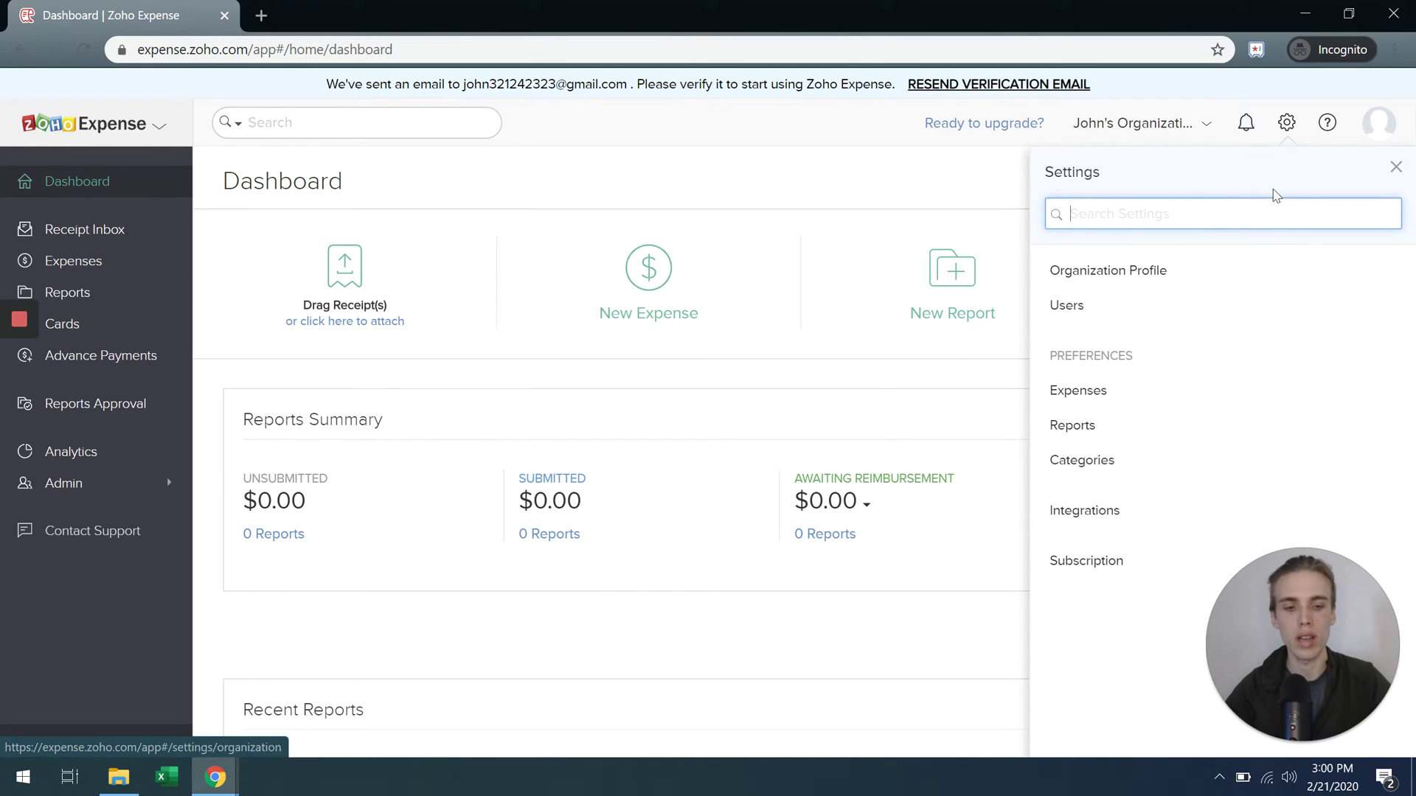
left_click(1328, 124)
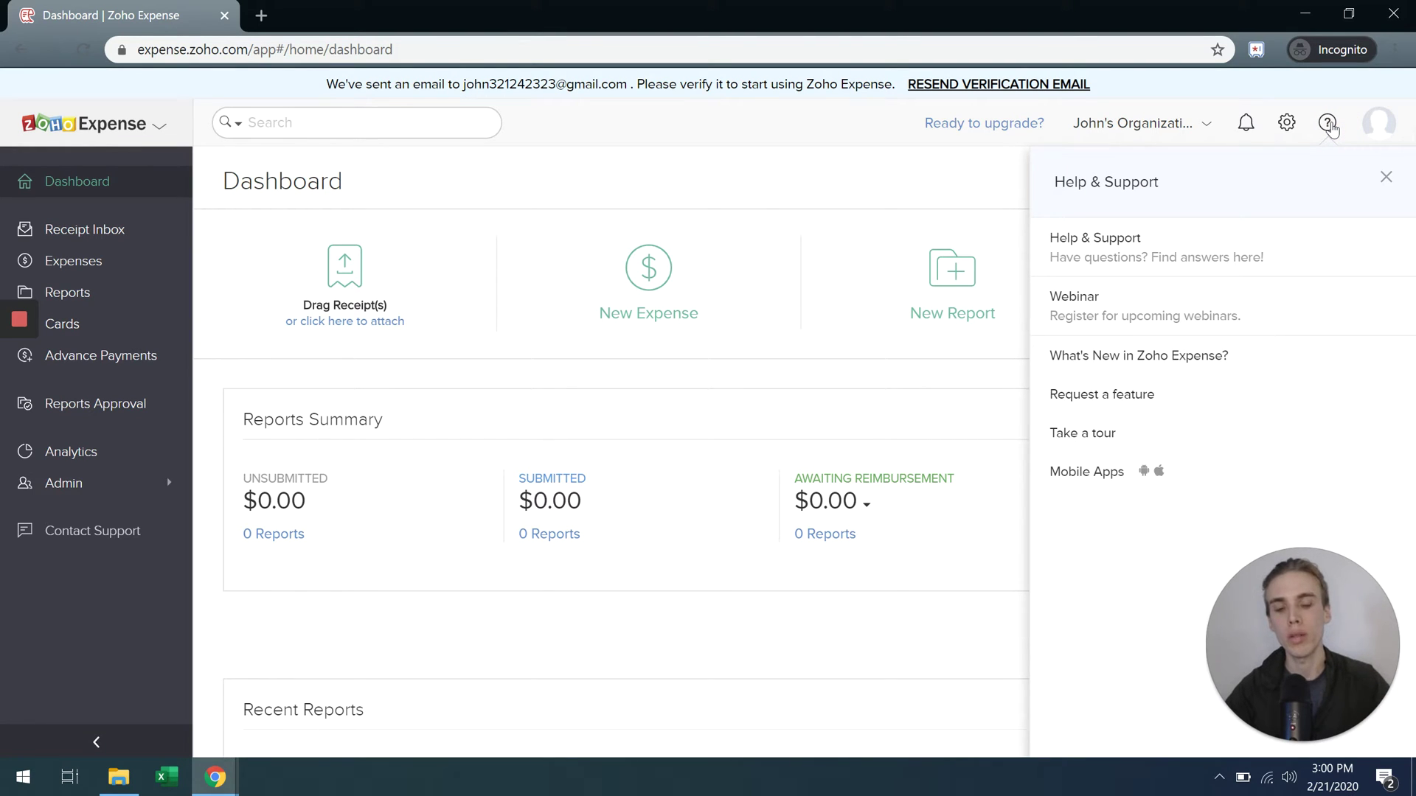
left_click(1379, 127)
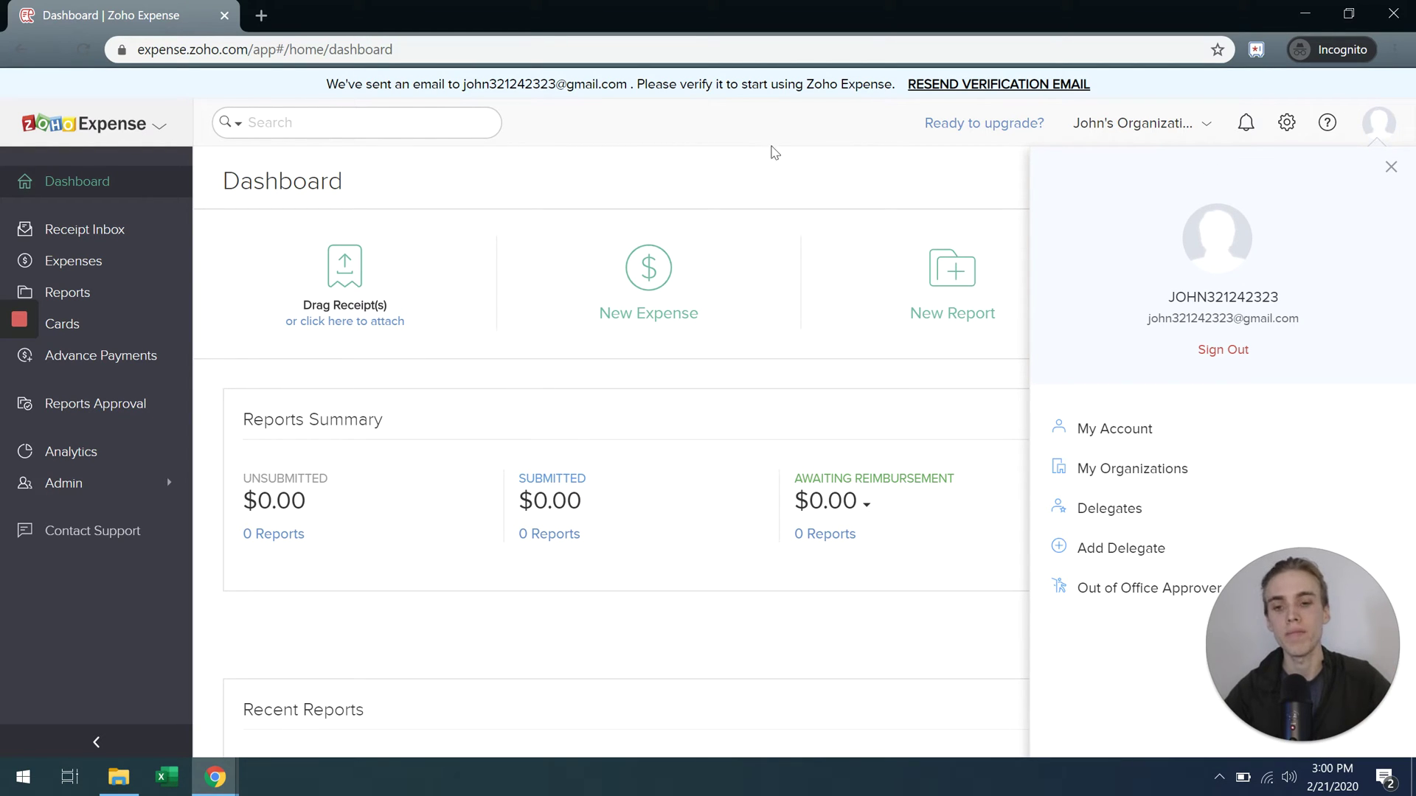
left_click(689, 202)
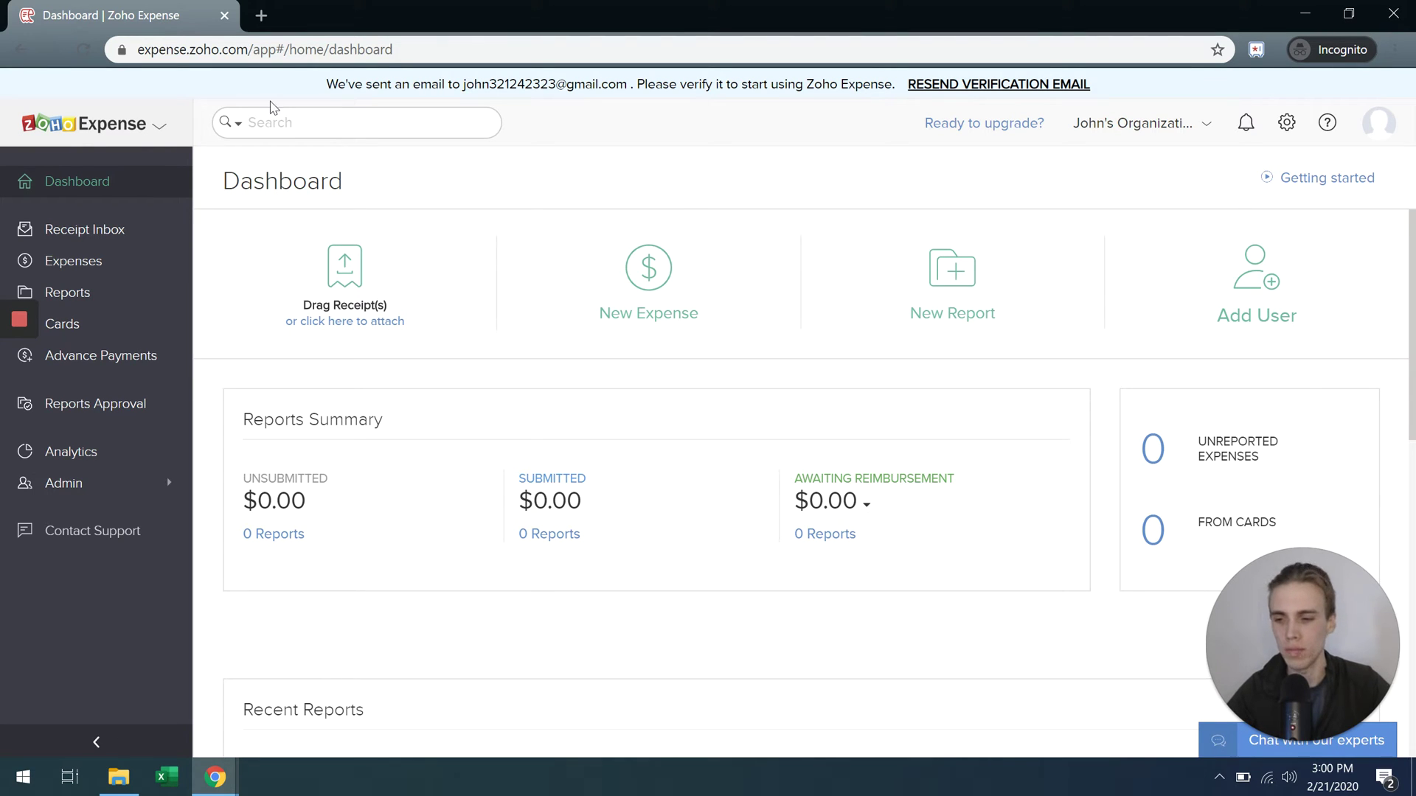
Step: Go to the Receipt Inbox and view the receipt attach choices, then dismiss them
left_click(113, 230)
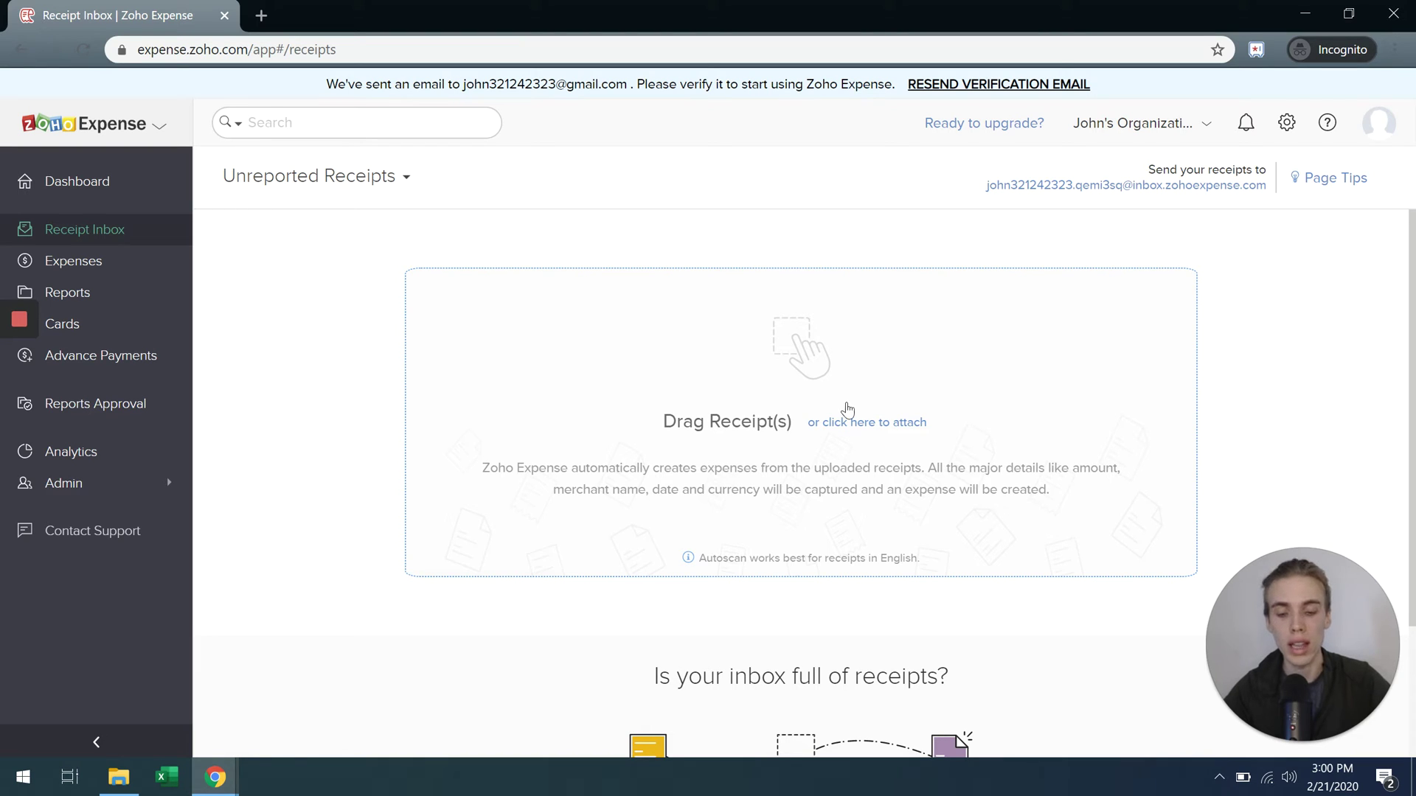
left_click(853, 426)
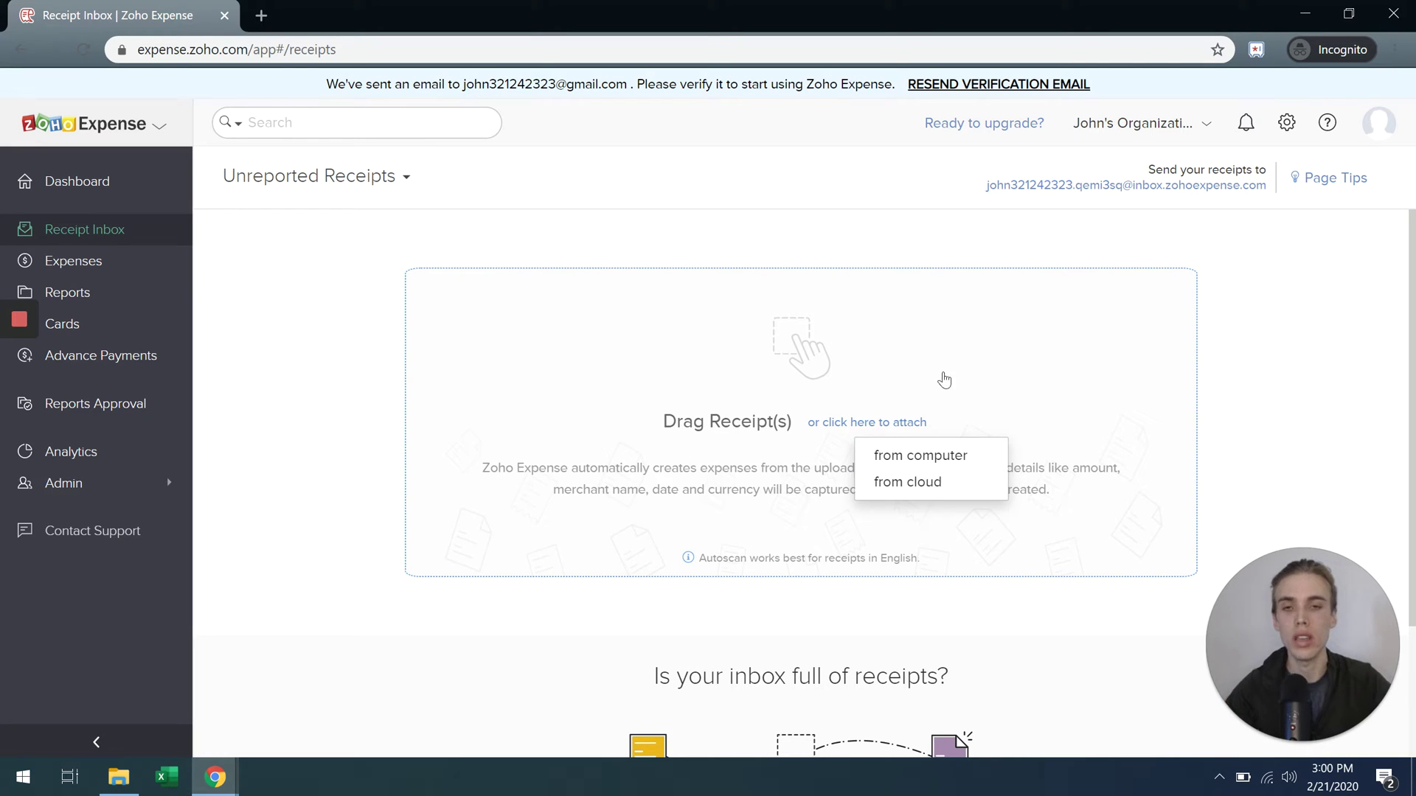
left_click(1019, 347)
left_click(1246, 299)
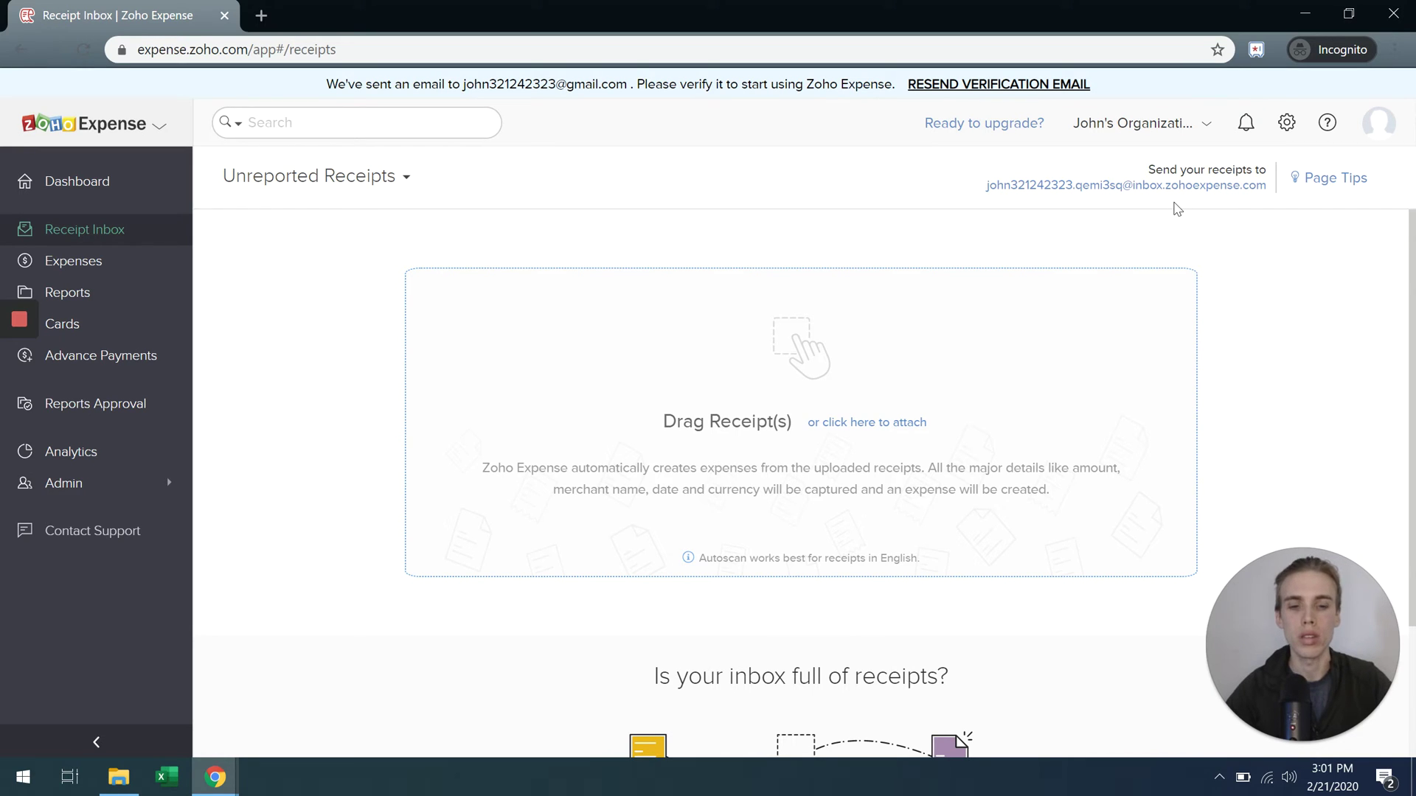
Step: Shorten the receipt forwarding address name, save it, and close the Email Receipts popup
left_click(1150, 190)
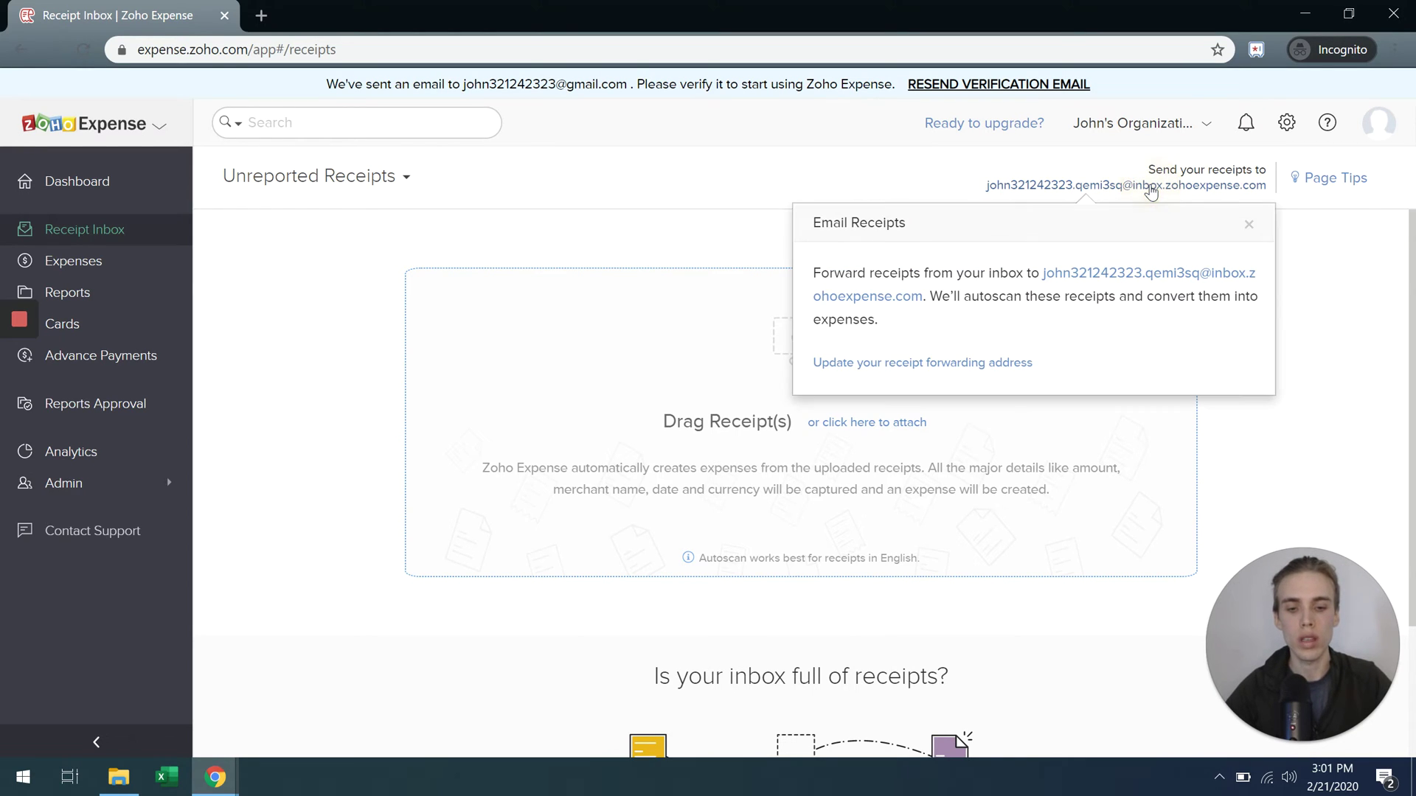
left_click(868, 363)
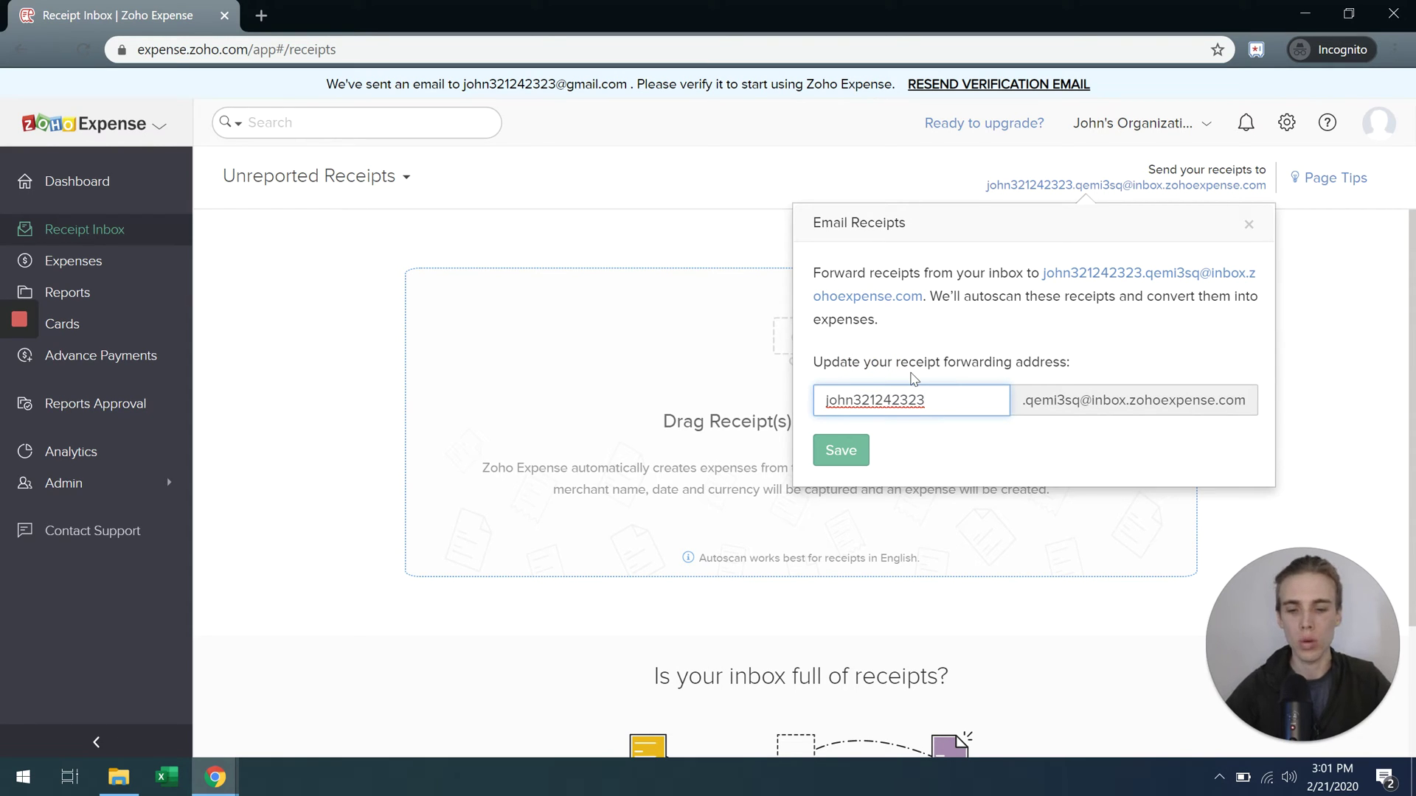
key("BackSpace")
key("BackSpace")
key("BackSpace")
key("BackSpace")
key("BackSpace")
key("BackSpace")
key("BackSpace")
key("BackSpace")
key("BackSpace")
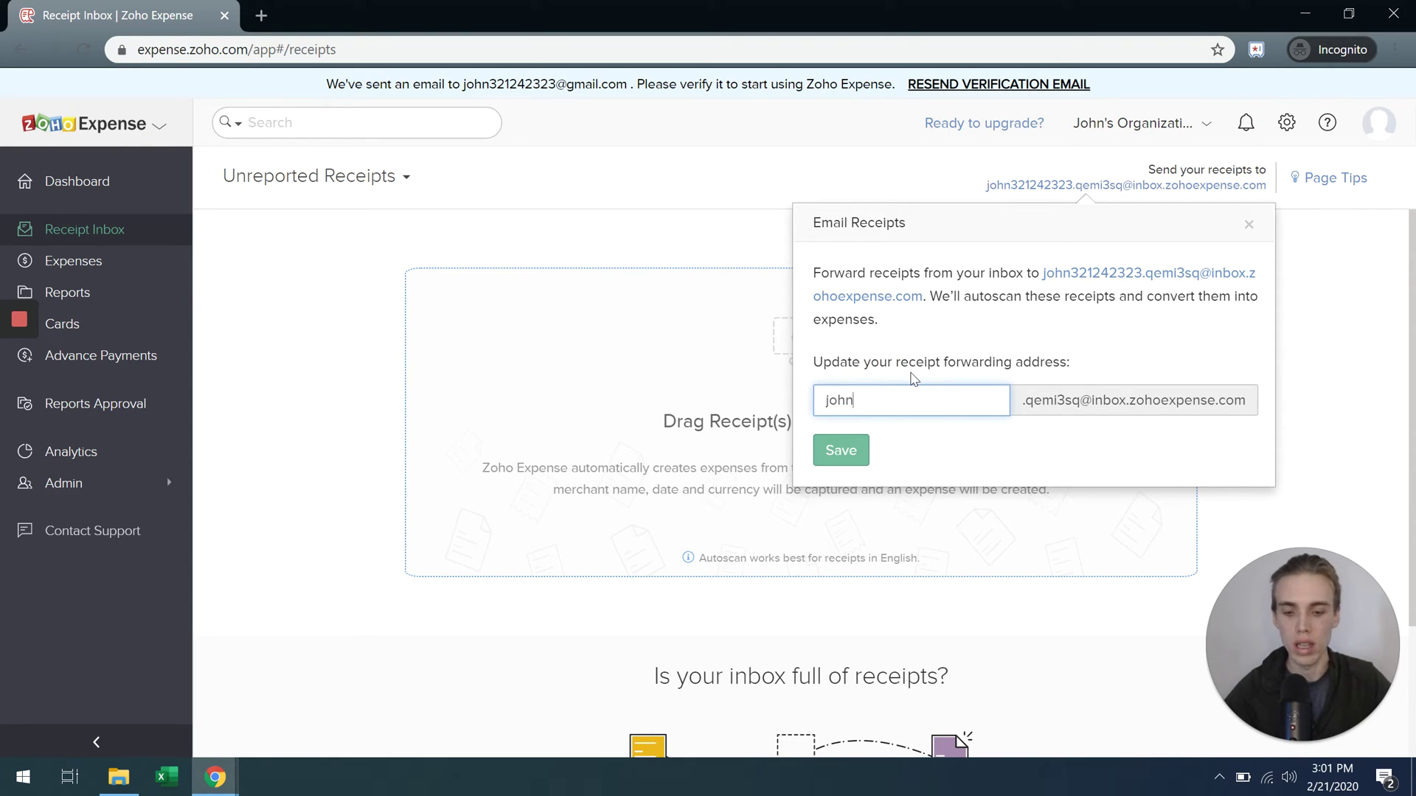
left_click(841, 450)
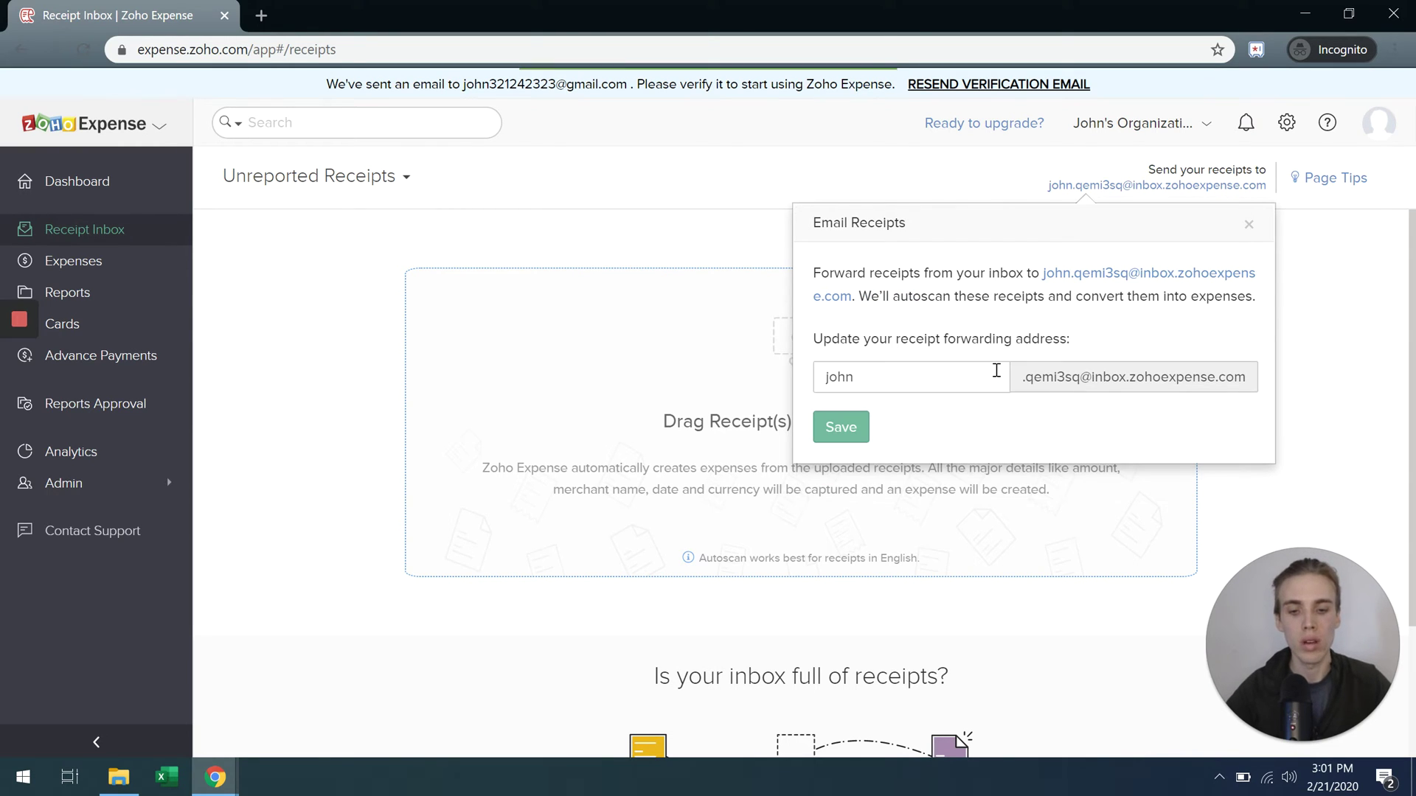
left_click(1248, 224)
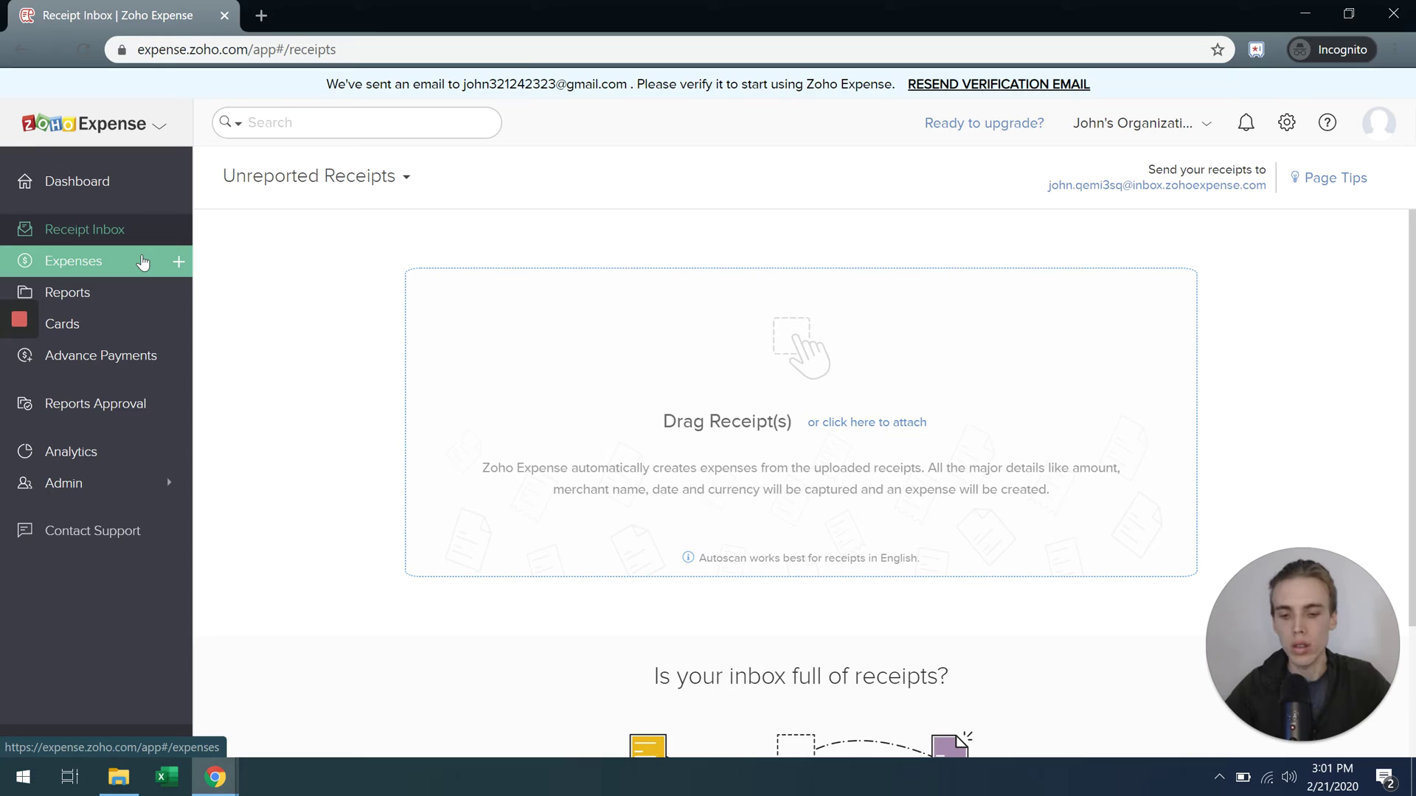
Step: Go to the Expenses page and scroll through its empty first-expense prompt
left_click(111, 267)
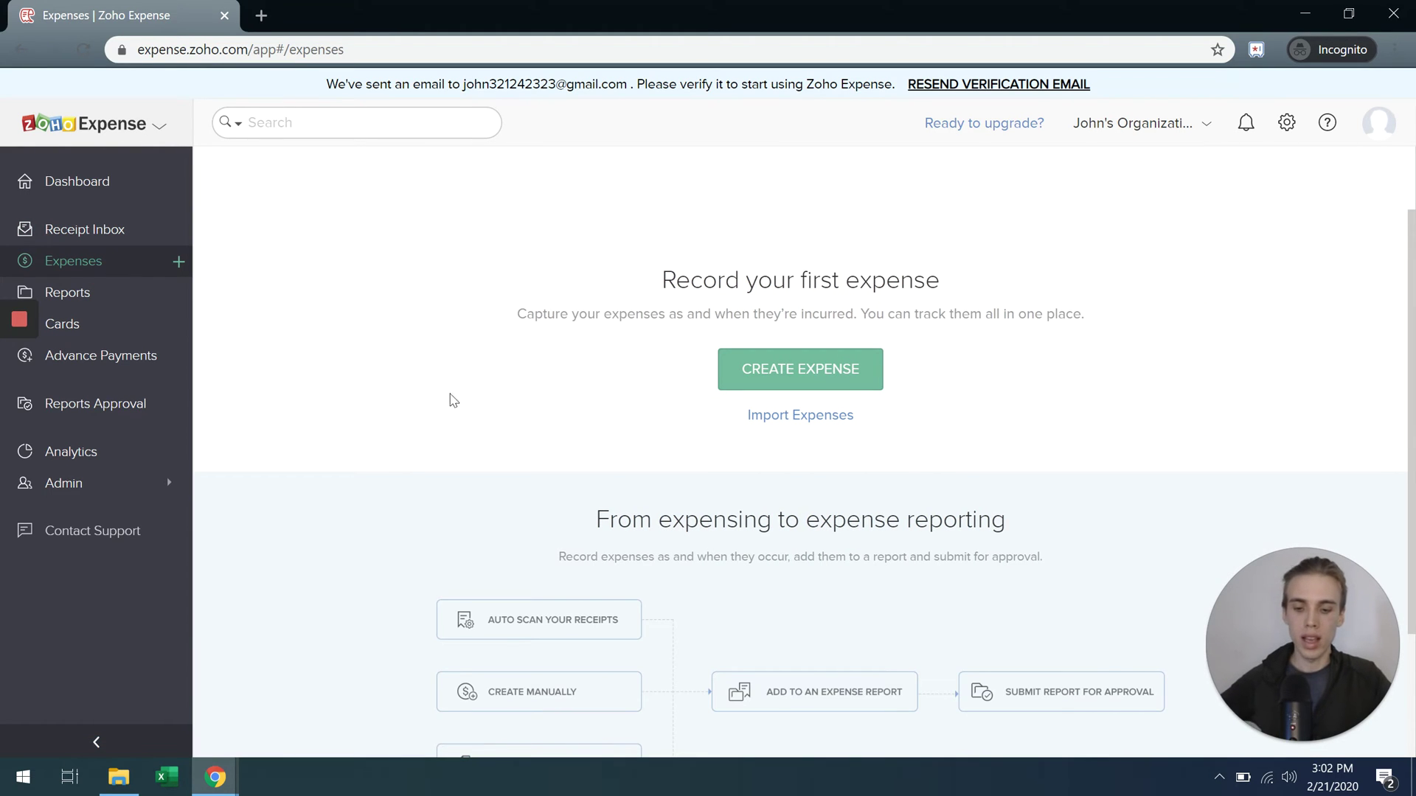
scroll(517, 513, "down", 2)
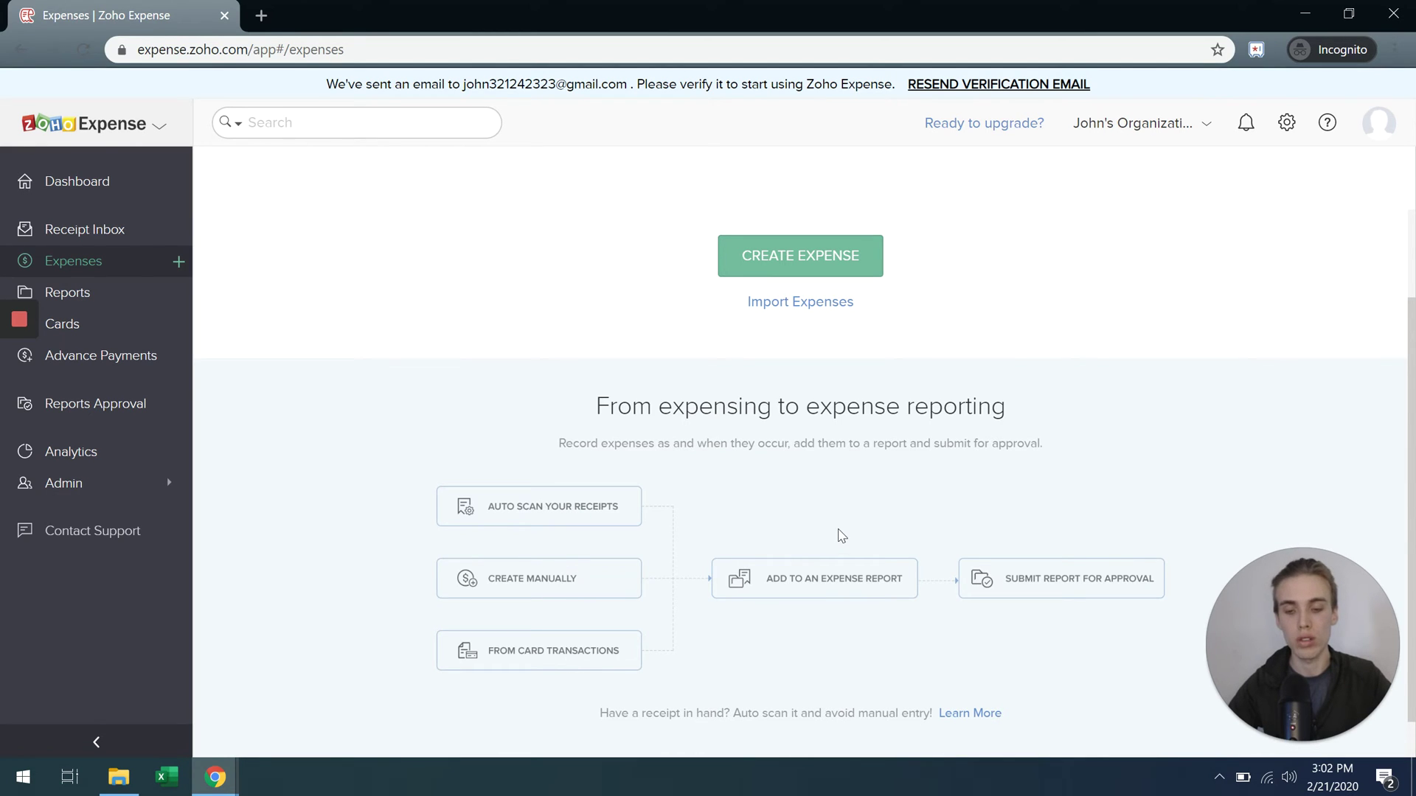
scroll(840, 536, "down", 1)
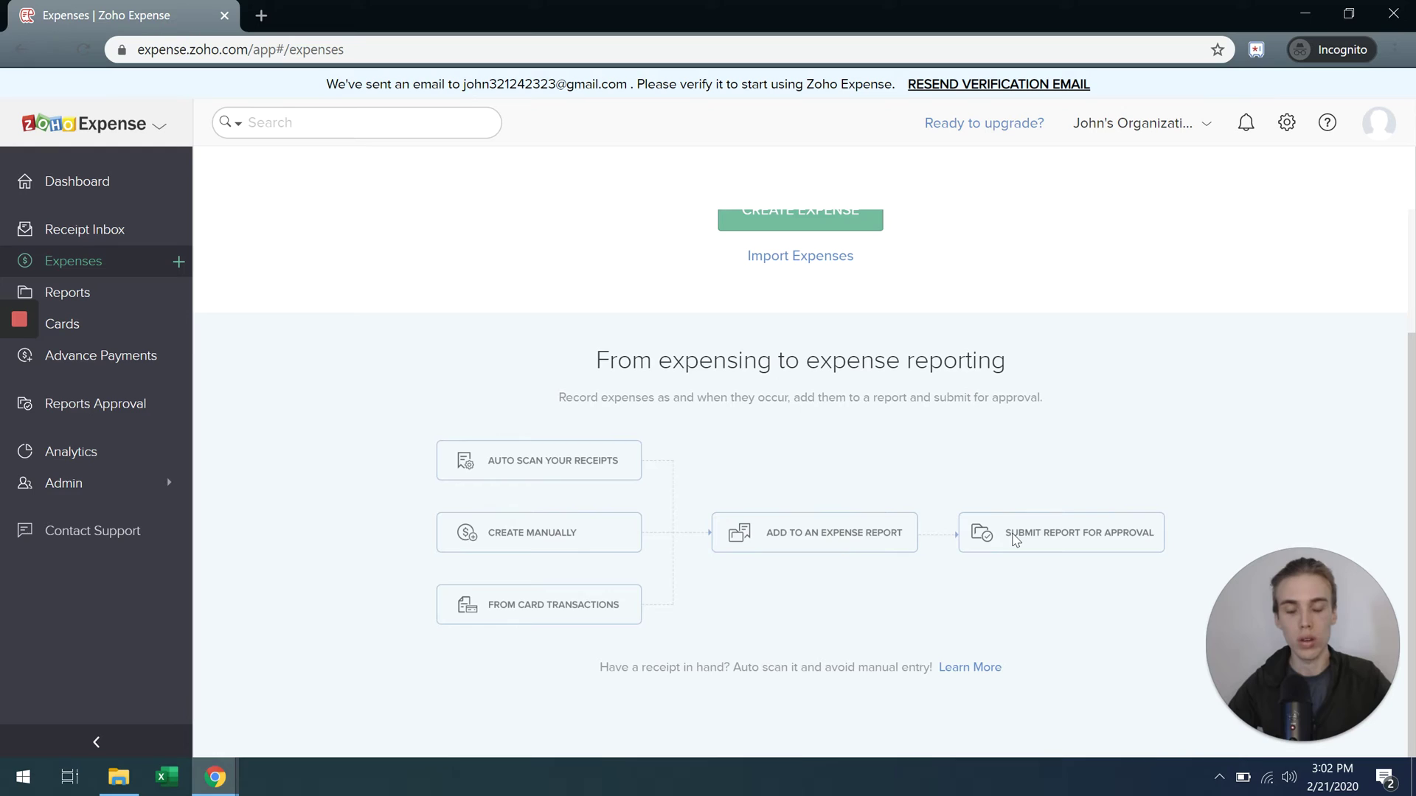
scroll(1021, 525, "up", 3)
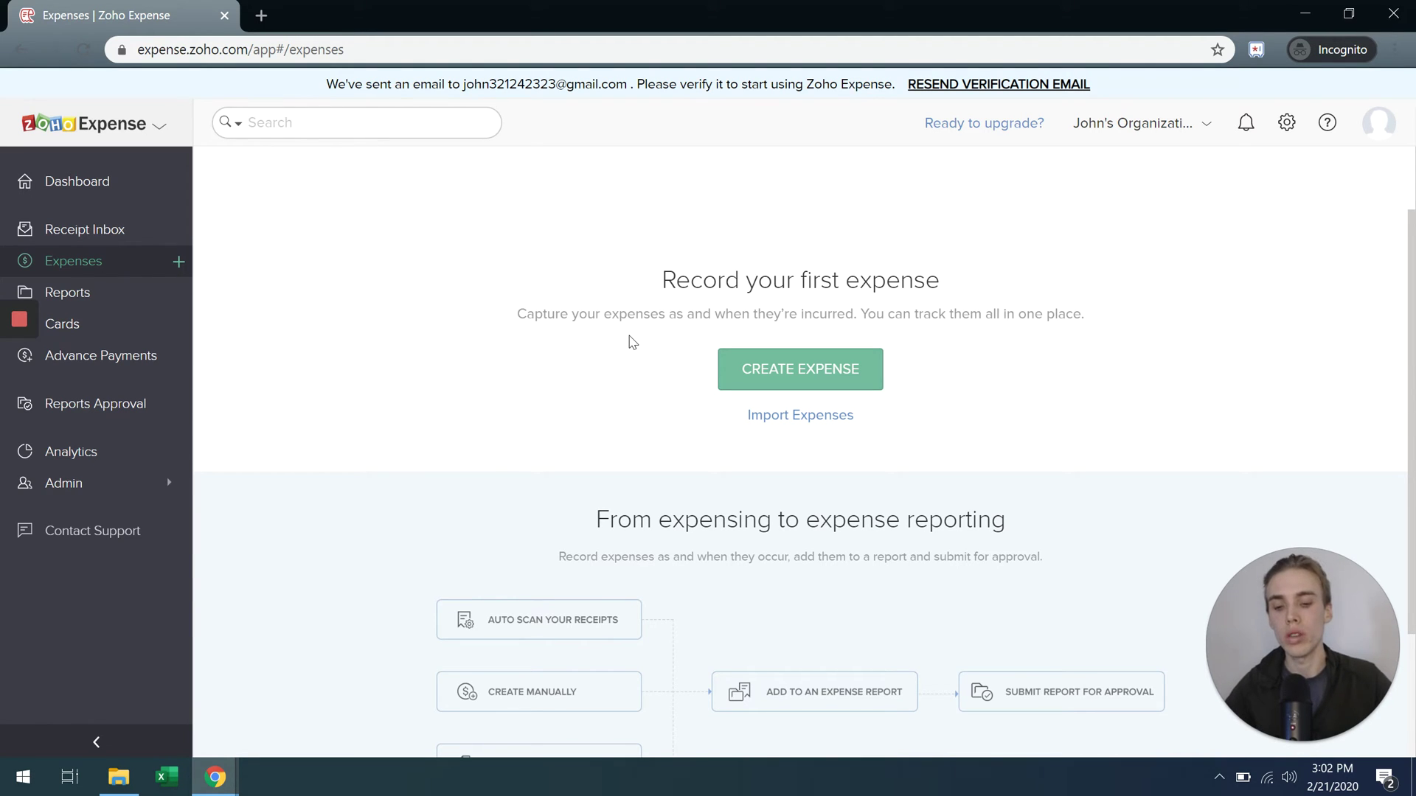
Step: Start a new expense with merchant Subway and category Meals and Entertainment
left_click(774, 374)
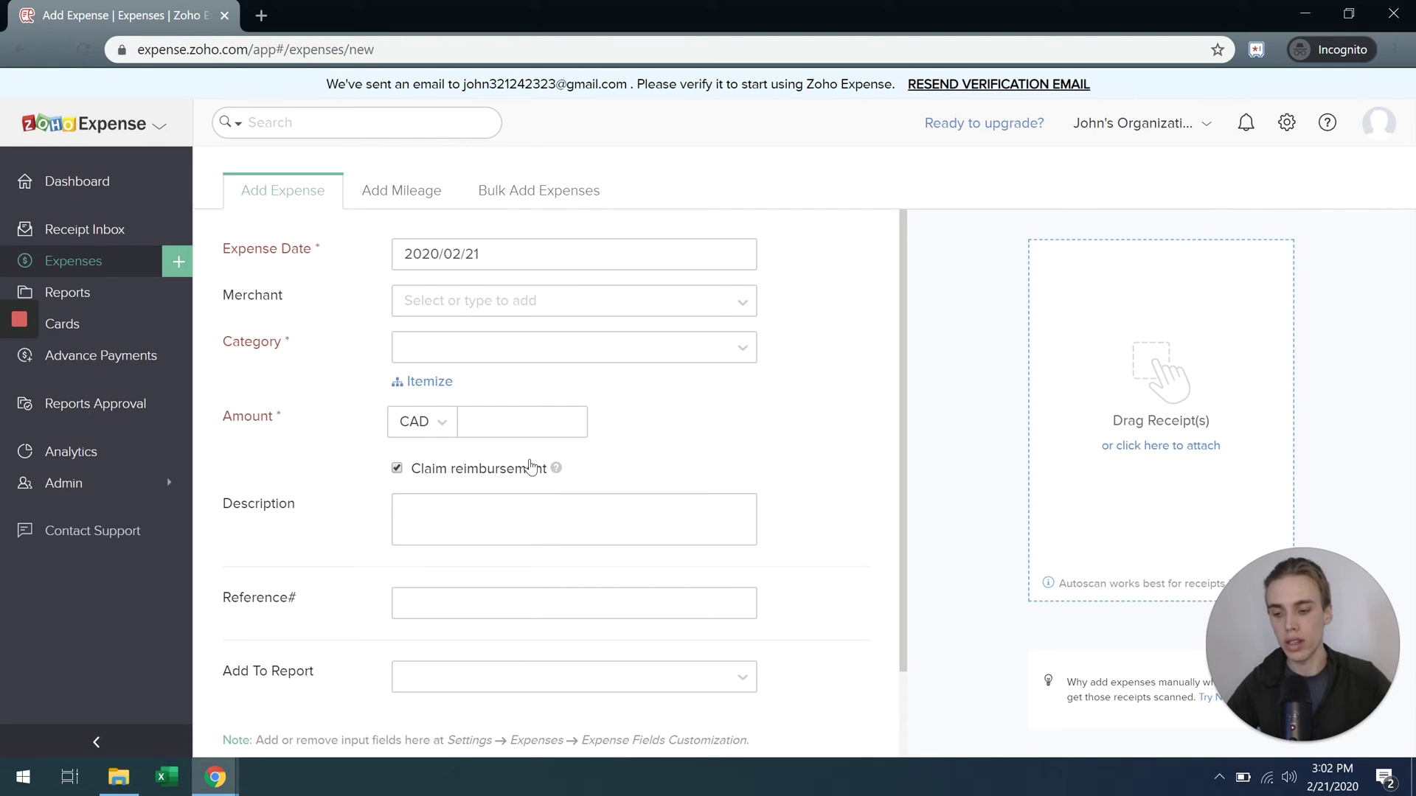
scroll(531, 466, "down", 2)
scroll(530, 466, "up", 2)
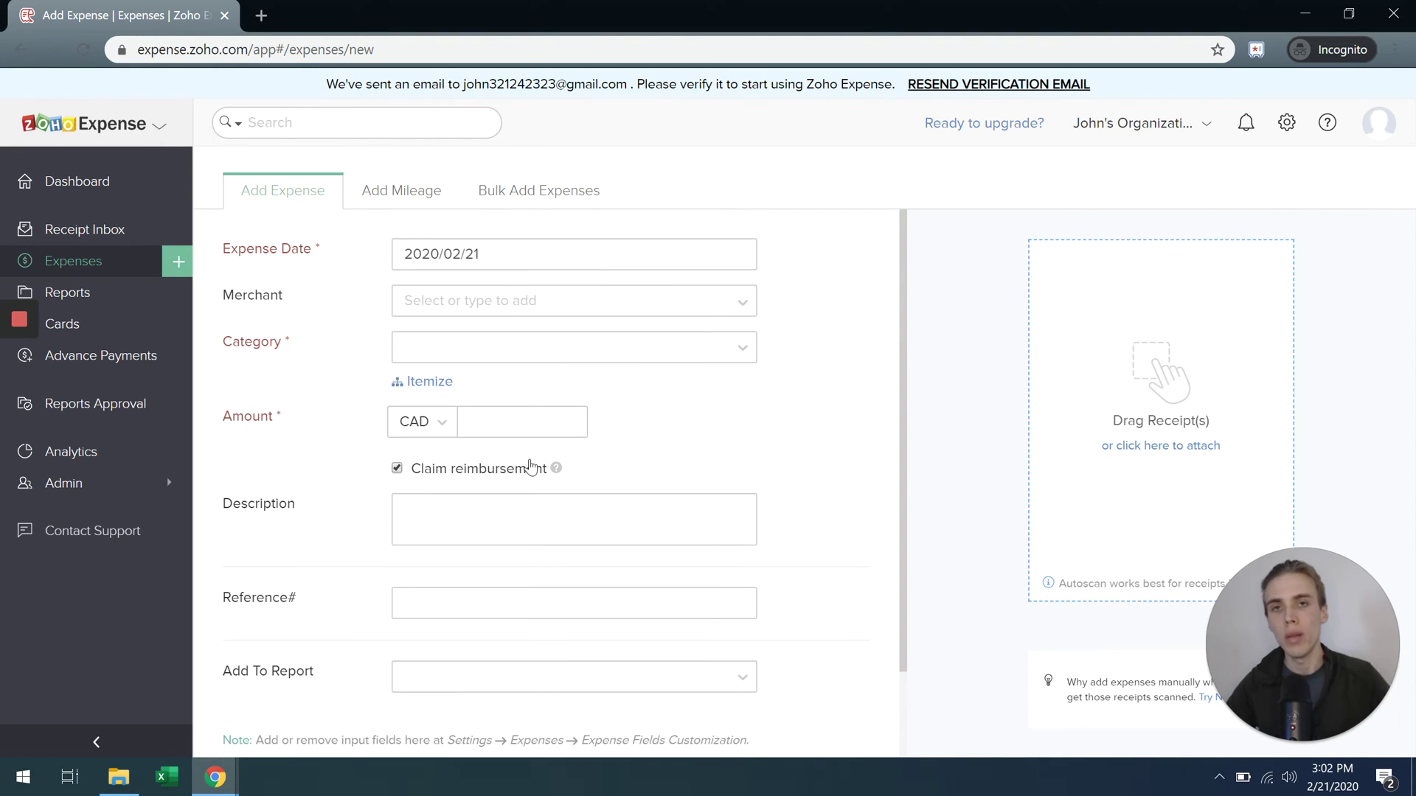
left_click(433, 300)
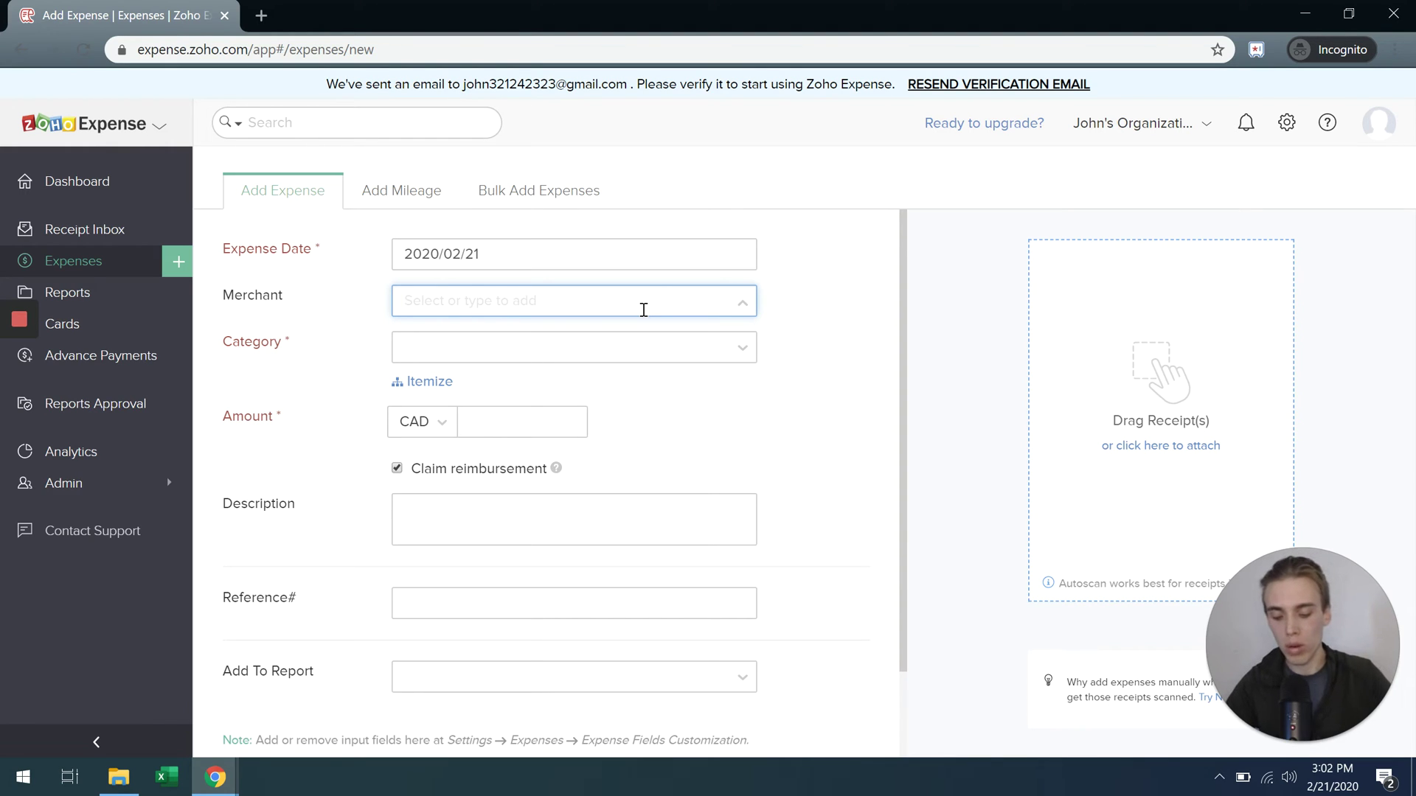
type("Subway")
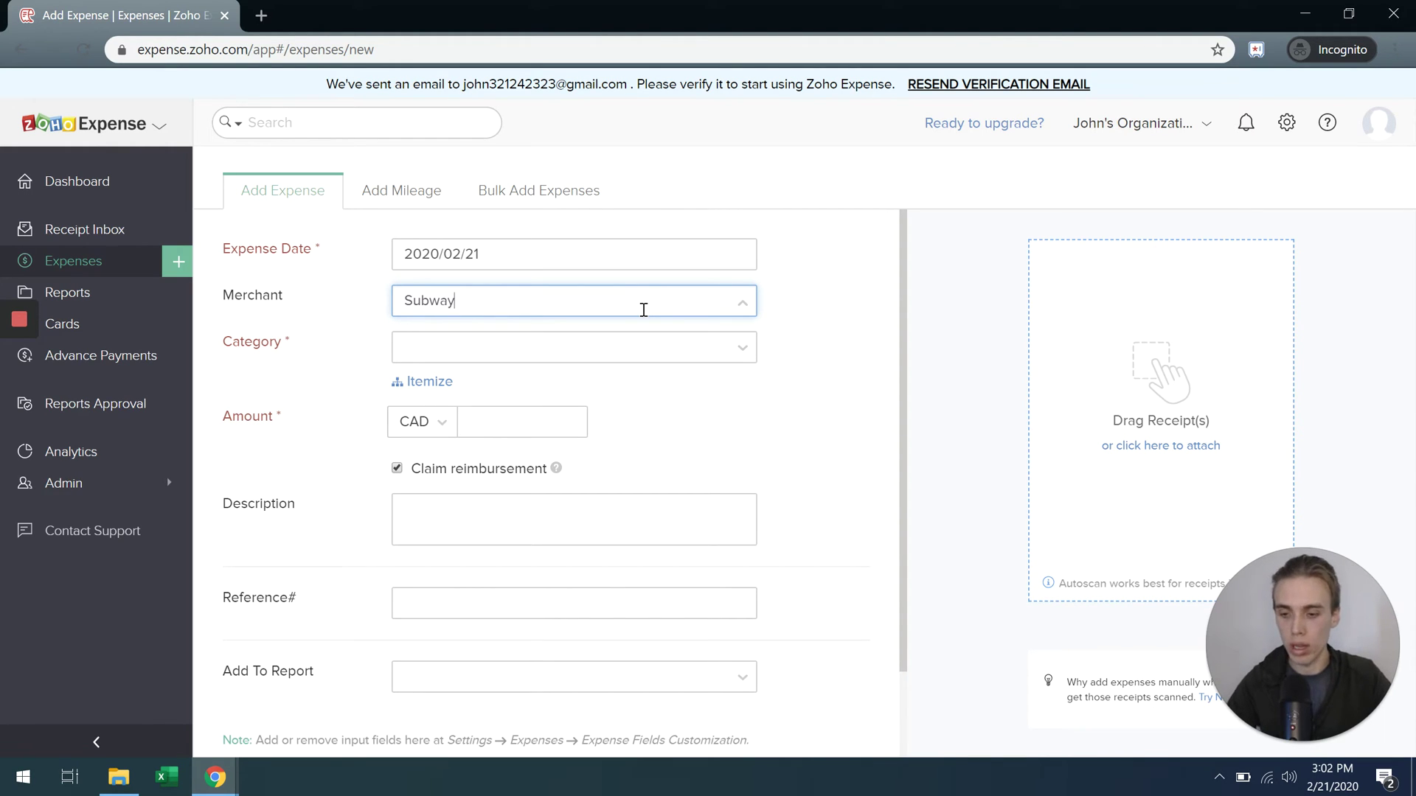
left_click(809, 337)
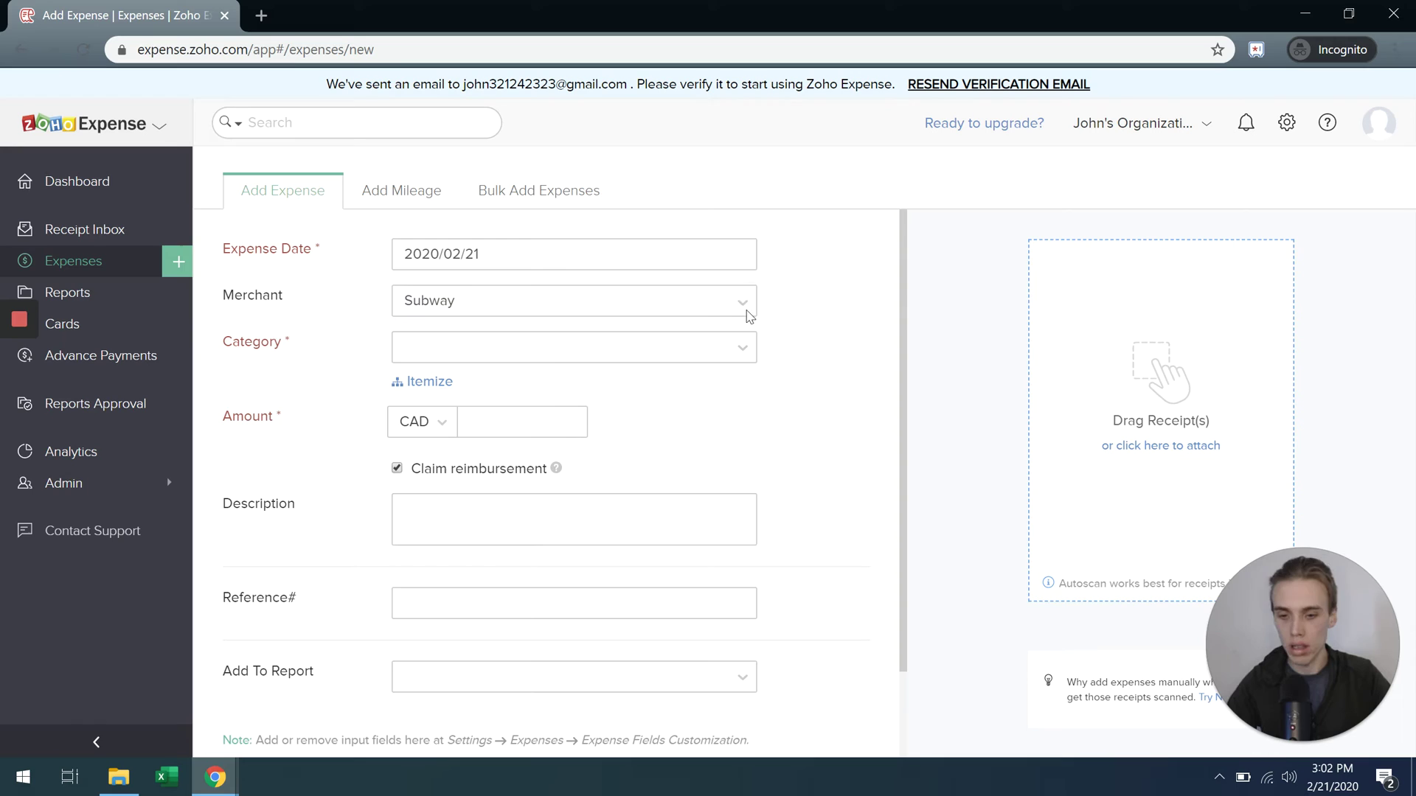
left_click(508, 289)
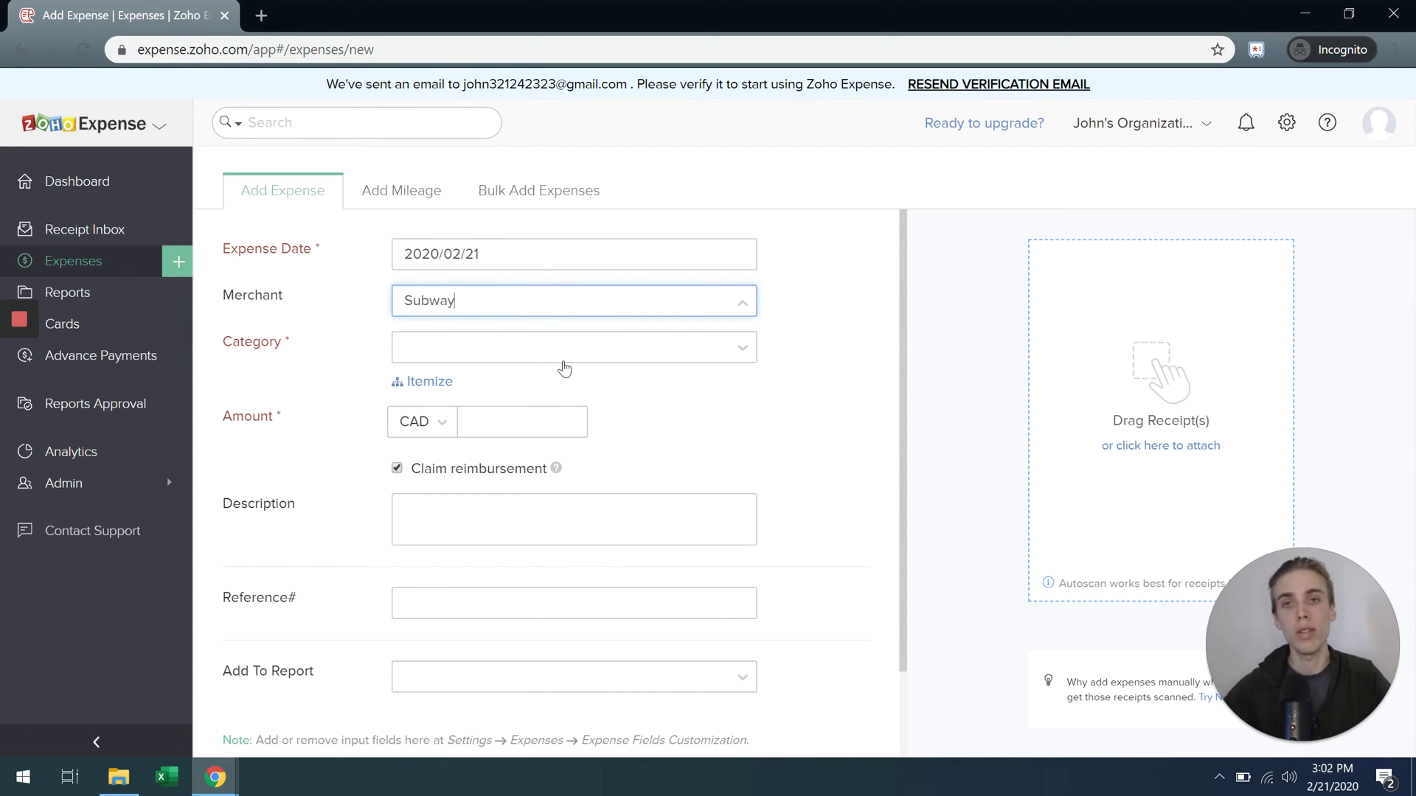
left_click(487, 348)
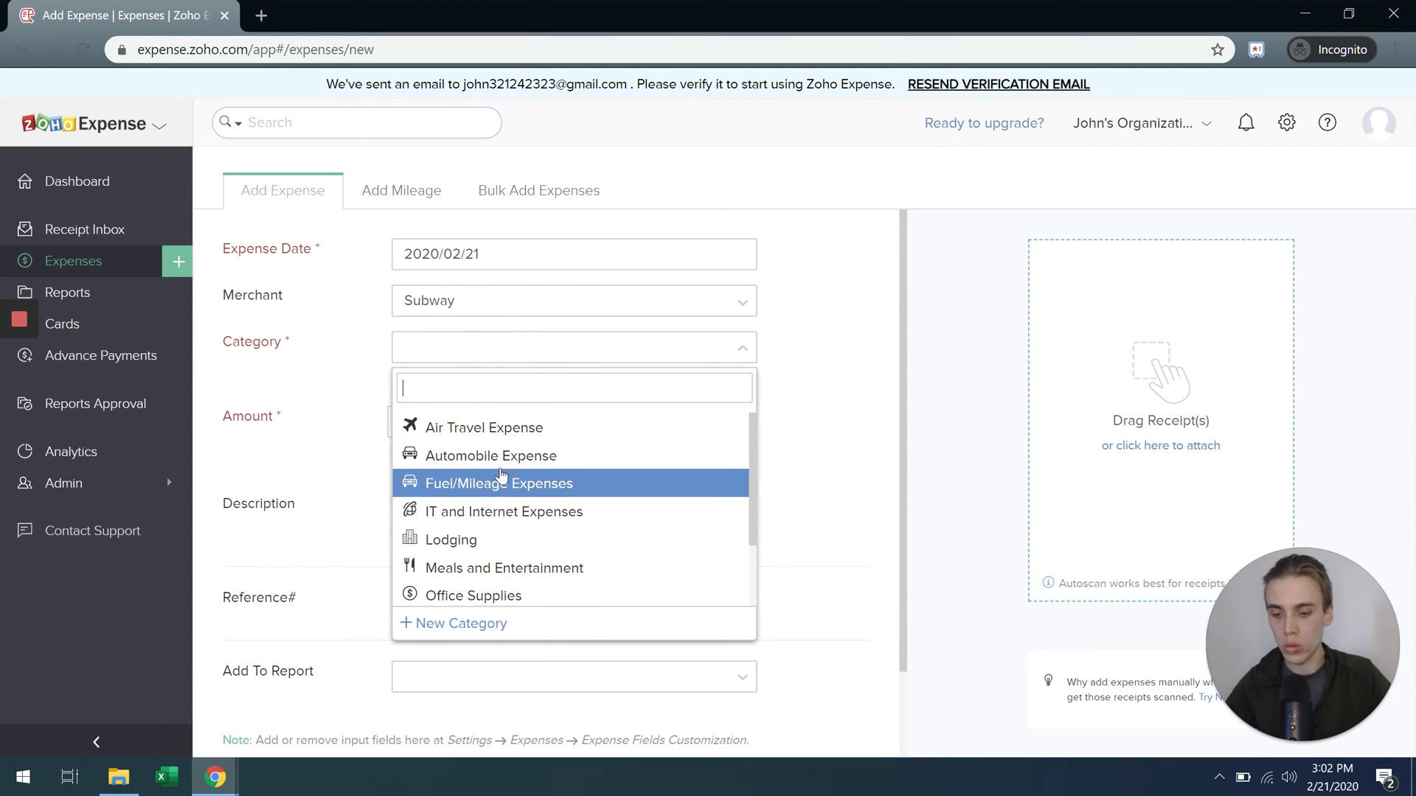
left_click(523, 568)
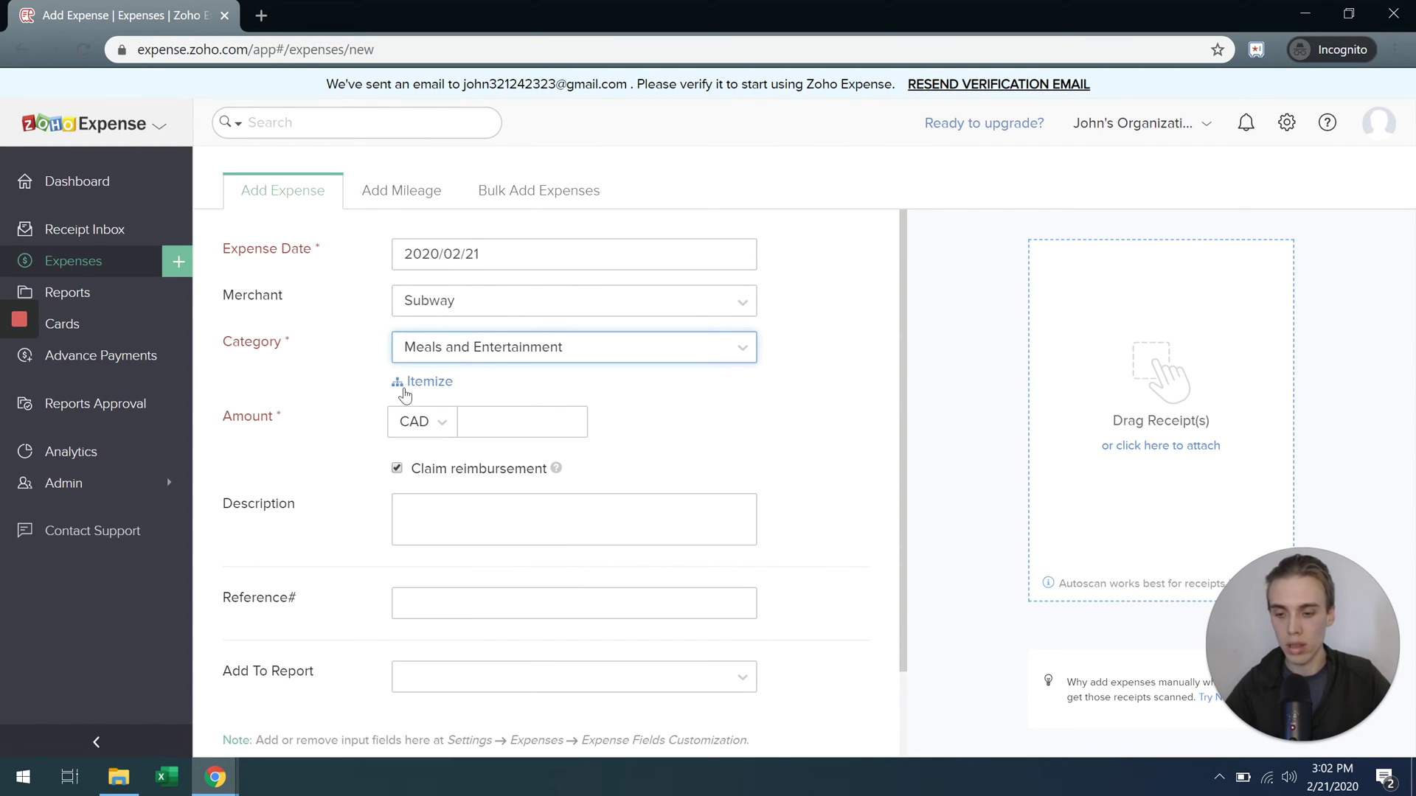
Step: Itemize the expense and add a second line, then revert to the single-expense form
left_click(430, 381)
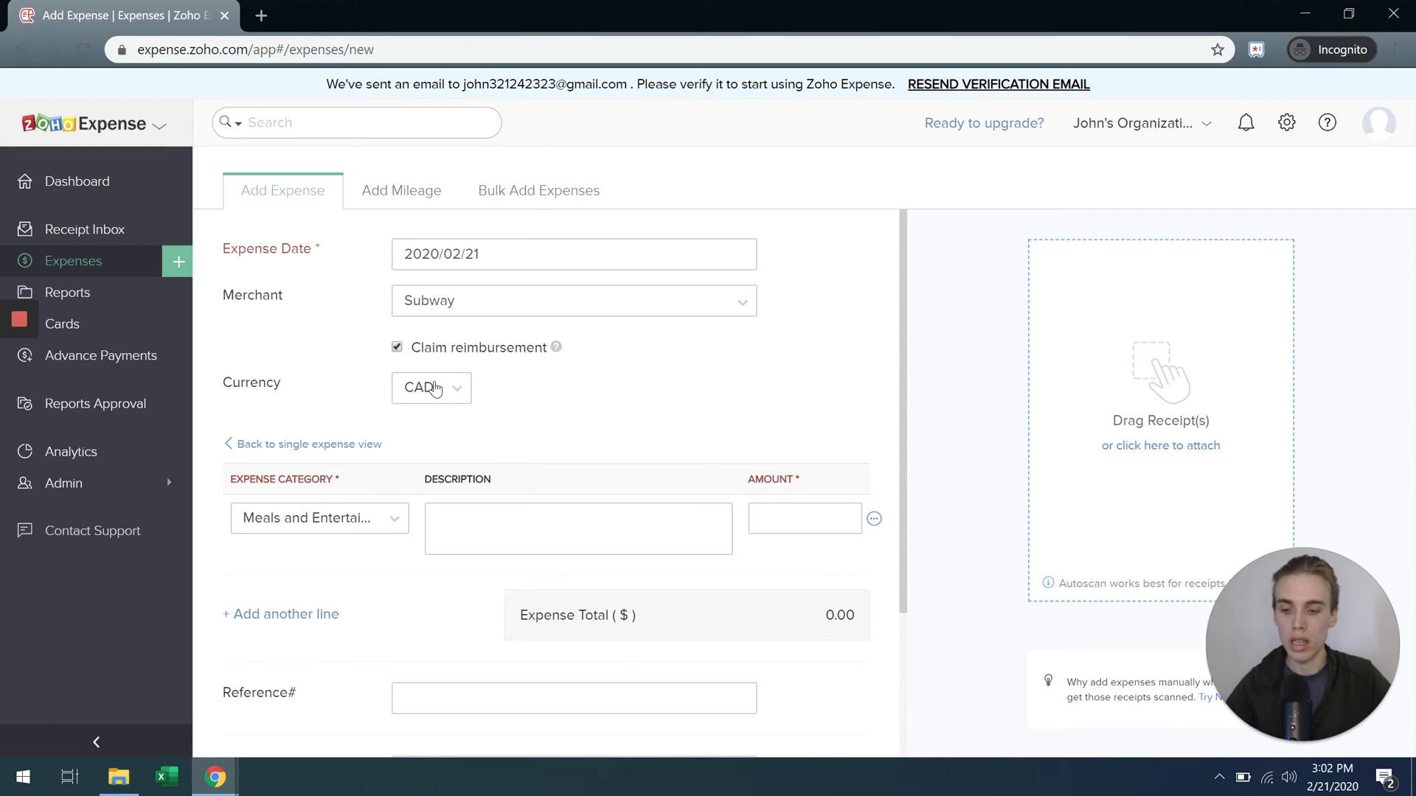
left_click(765, 522)
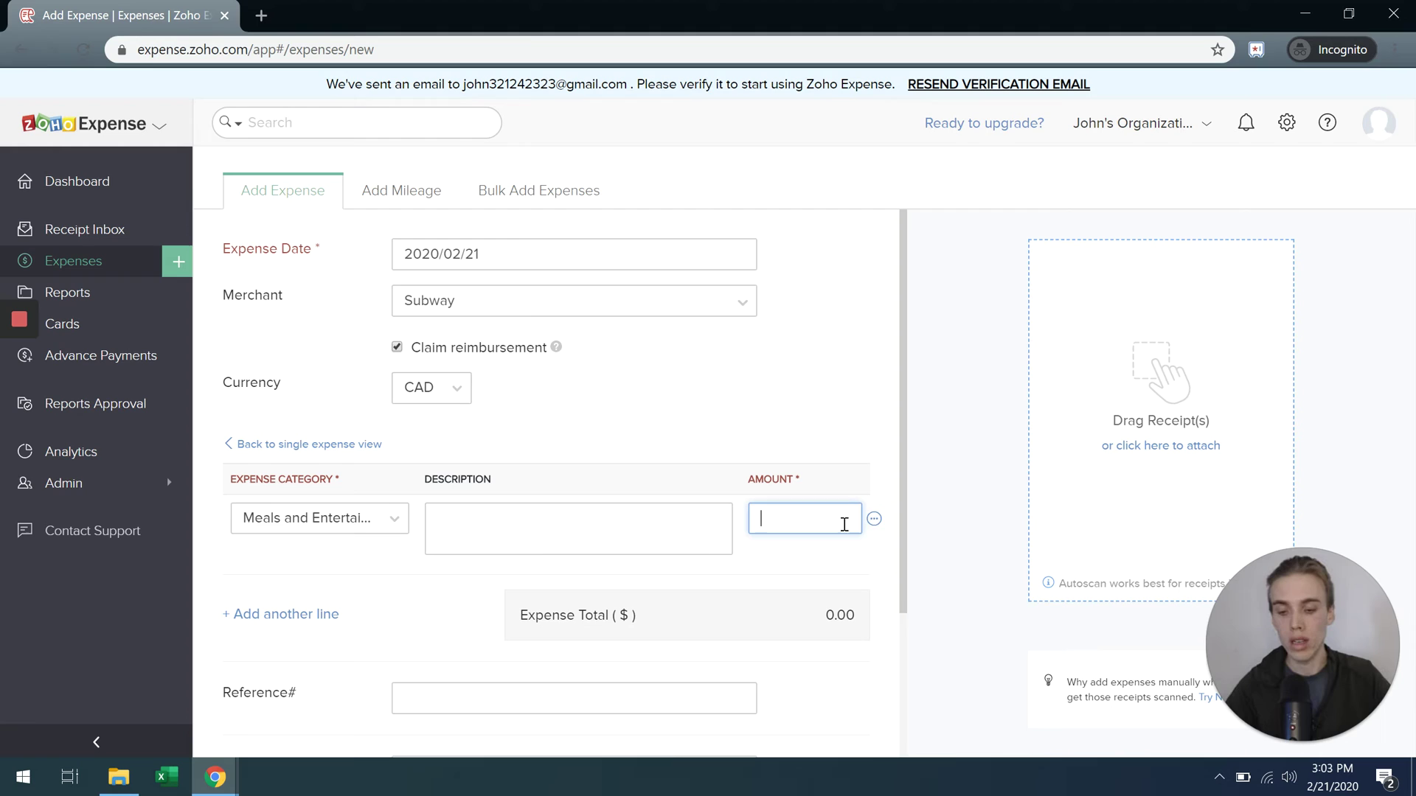
left_click(308, 616)
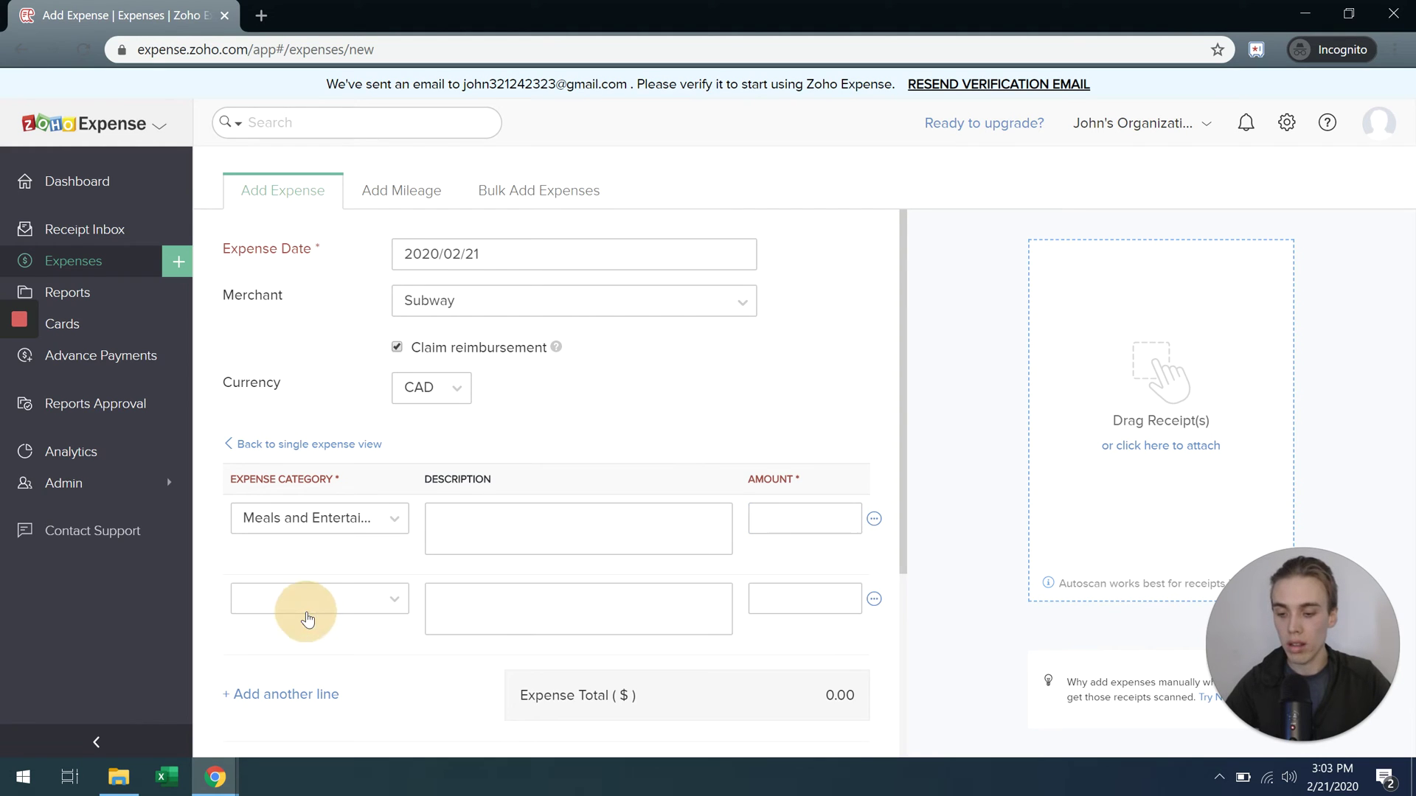
left_click(348, 601)
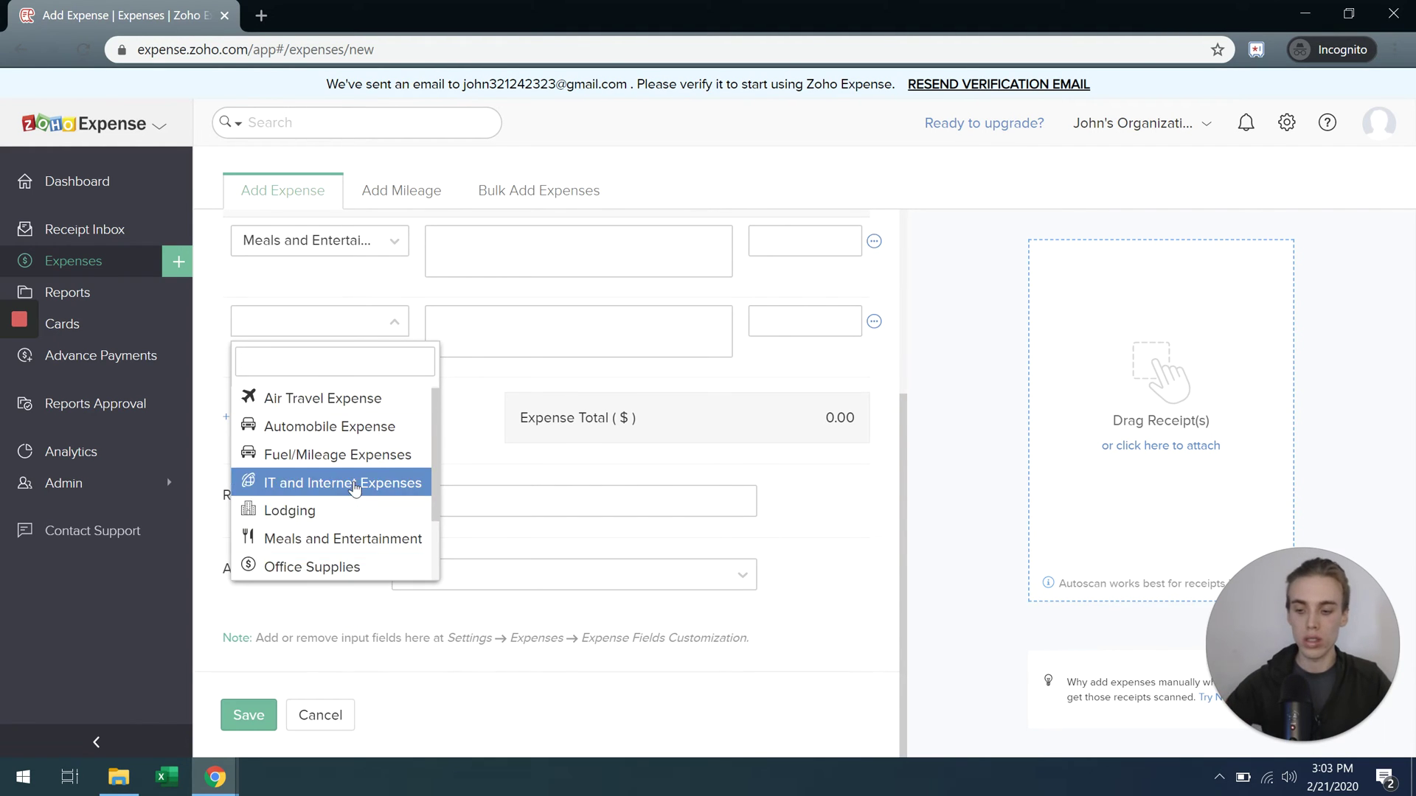
scroll(348, 483, "down", 1)
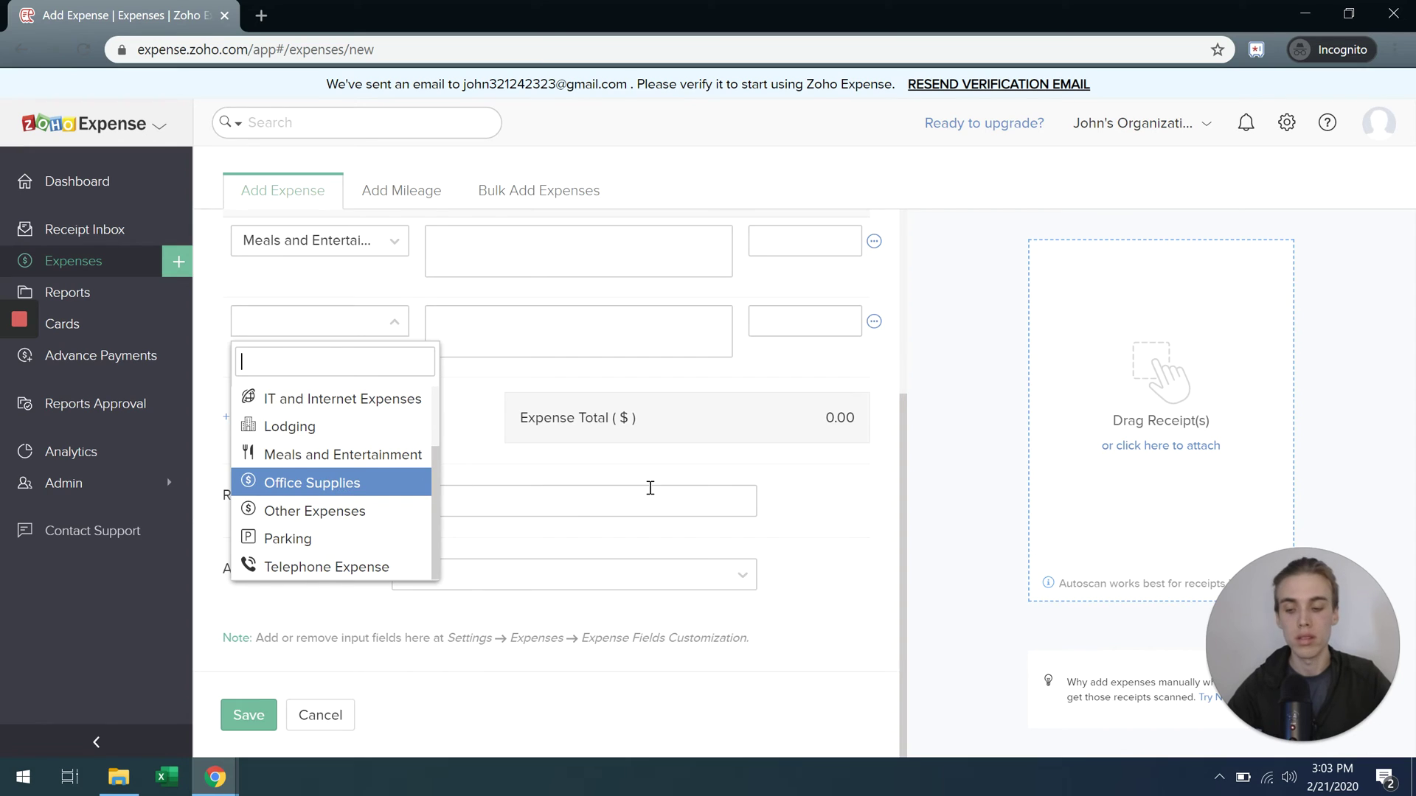
scroll(647, 487, "up", 3)
left_click(605, 334)
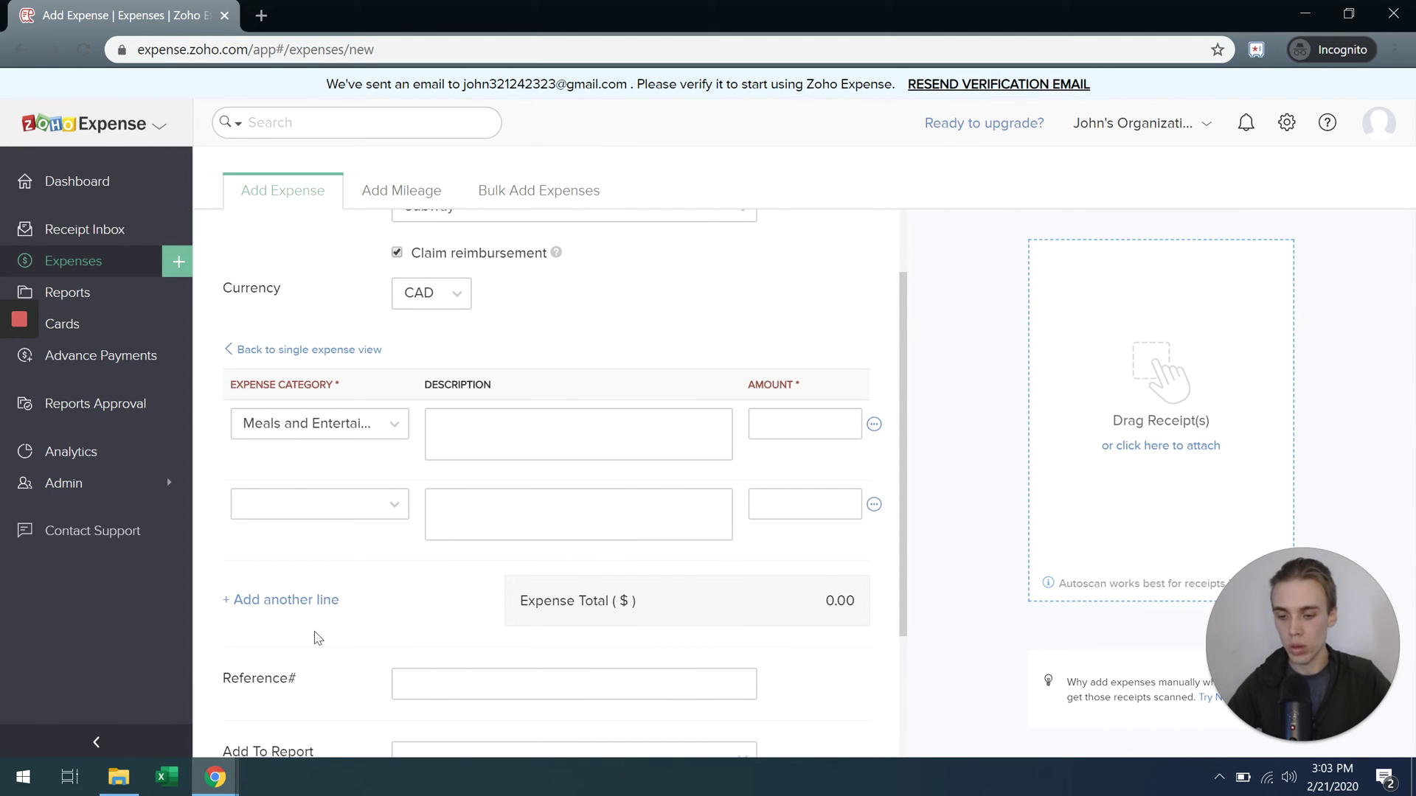
left_click(292, 336)
left_click(296, 352)
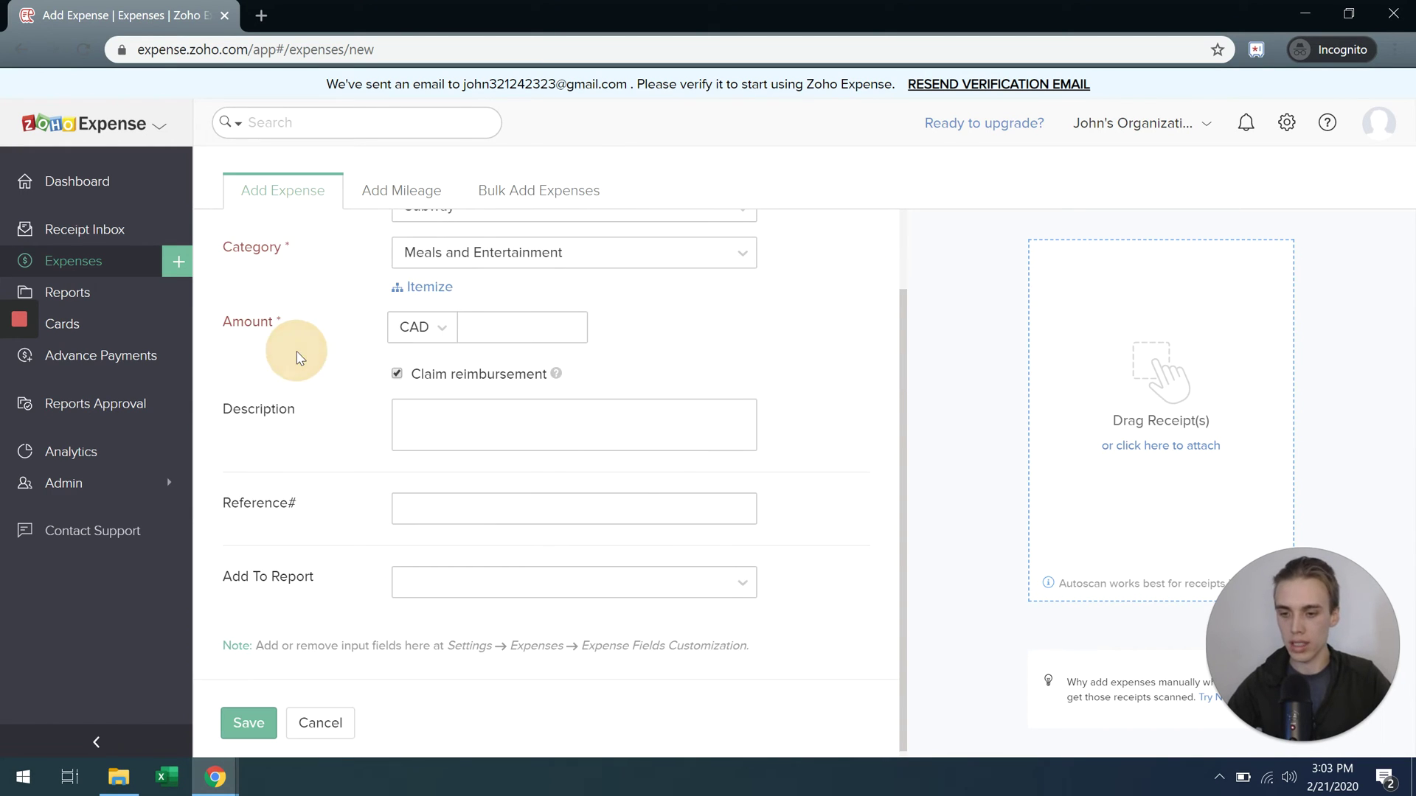
scroll(575, 368, "up", 2)
Step: Enter 50 as the expense amount, leaving the description and reference number blank
left_click(535, 416)
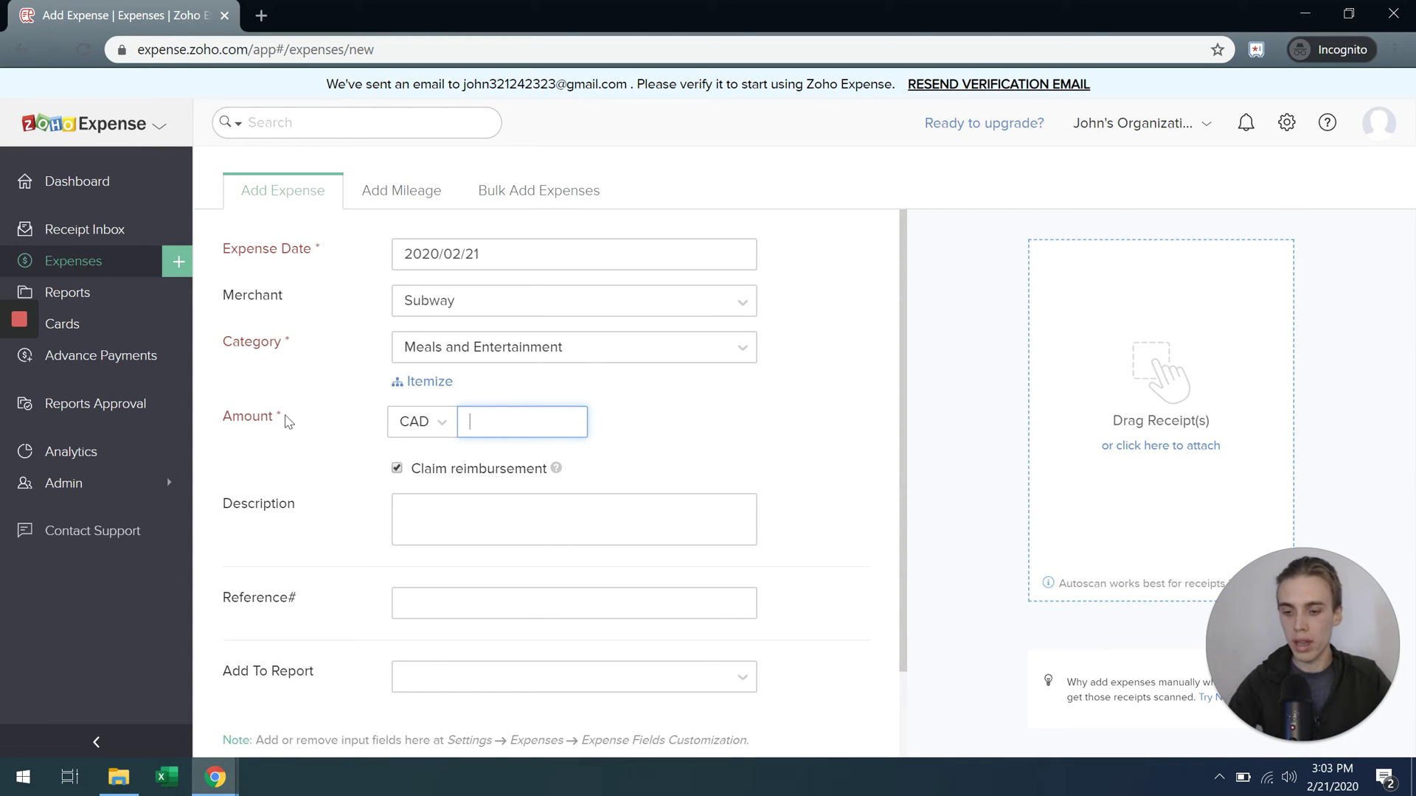
type("50")
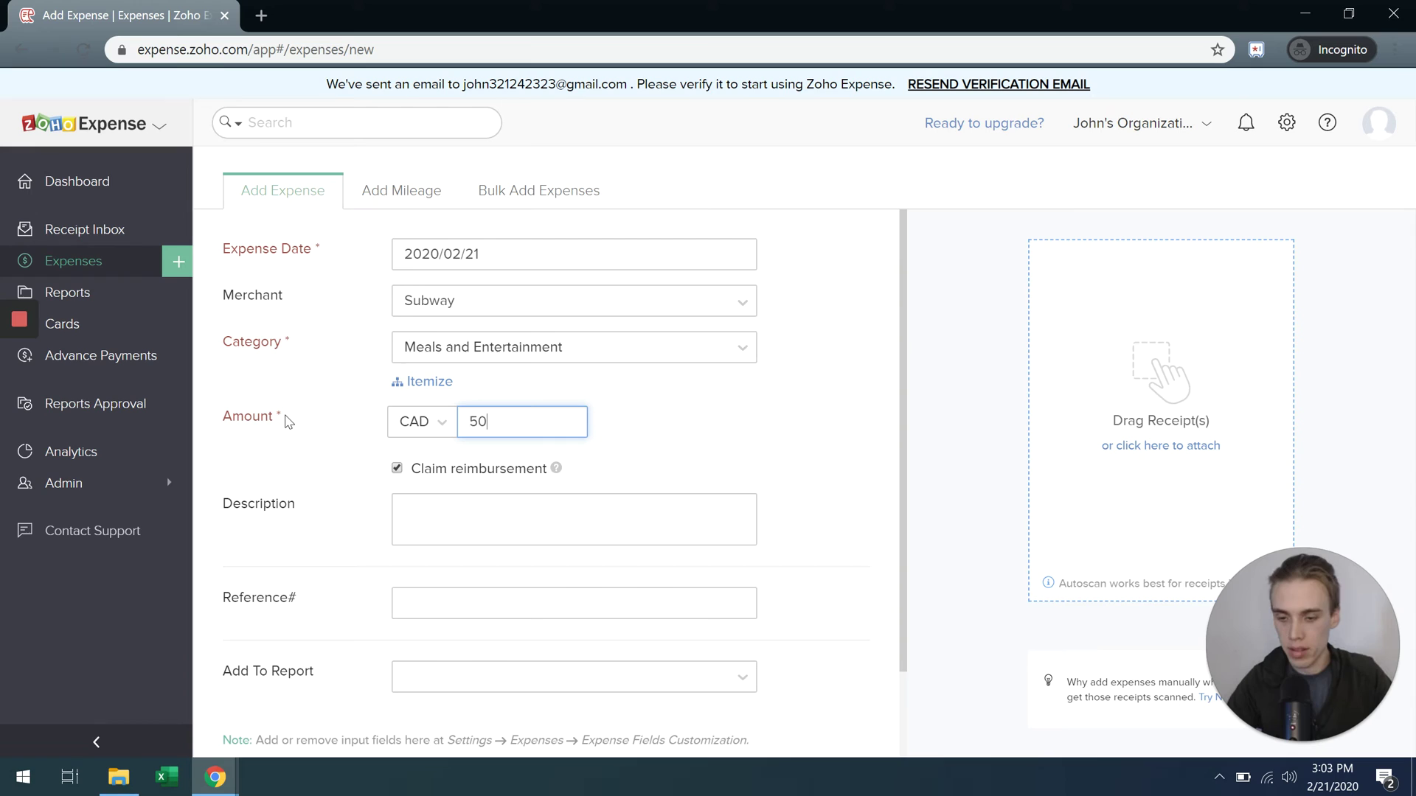
left_click(734, 428)
scroll(732, 430, "down", 3)
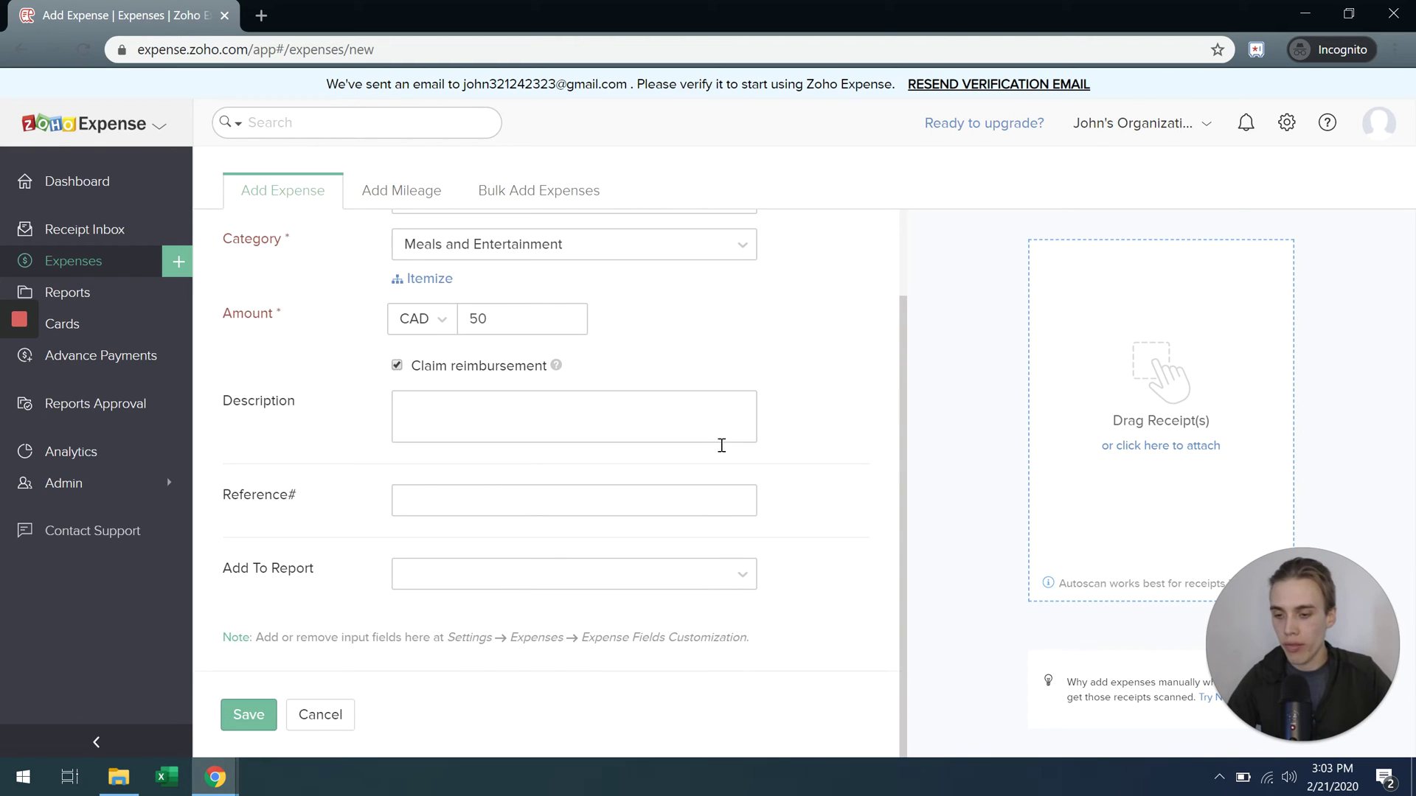
left_click(508, 437)
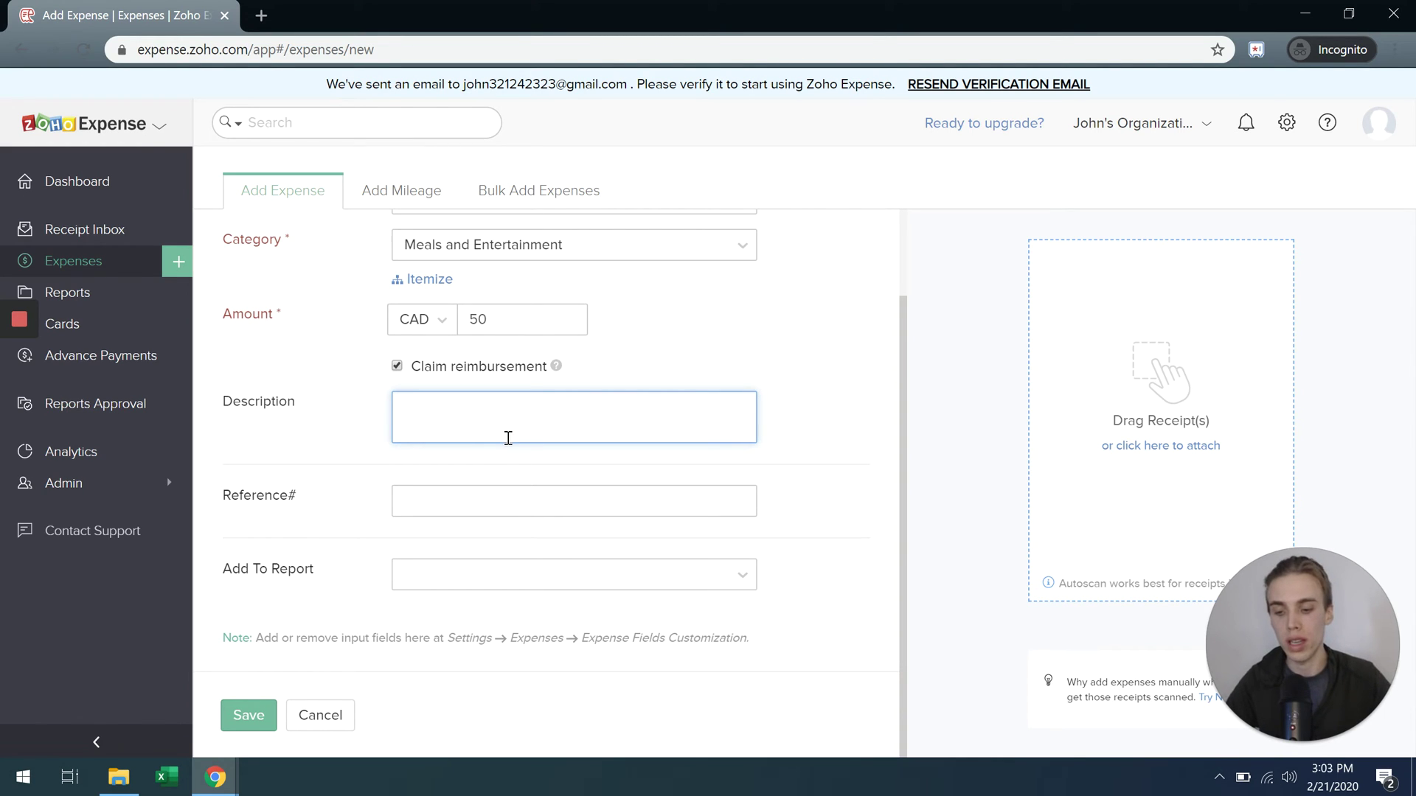
left_click(525, 494)
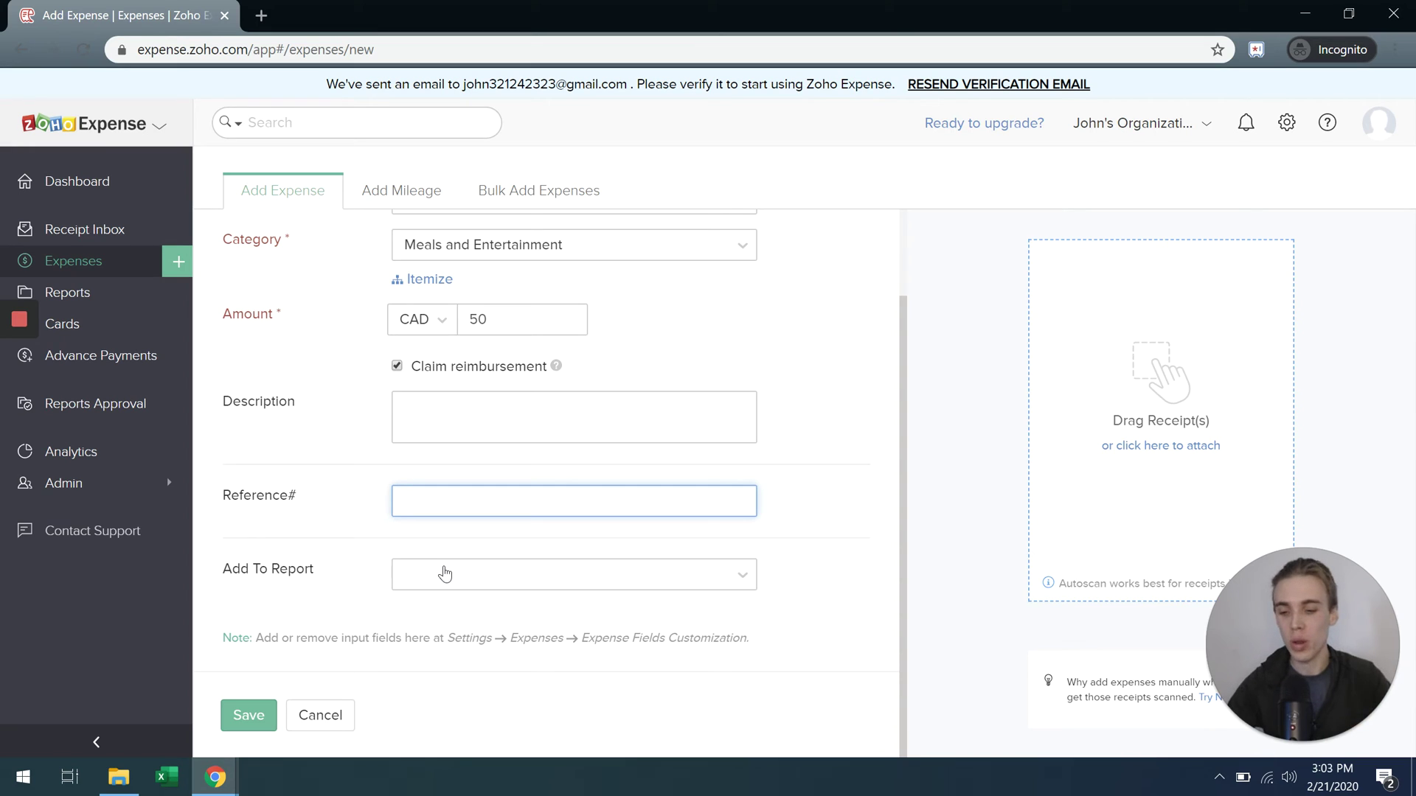
scroll(772, 410, "up", 2)
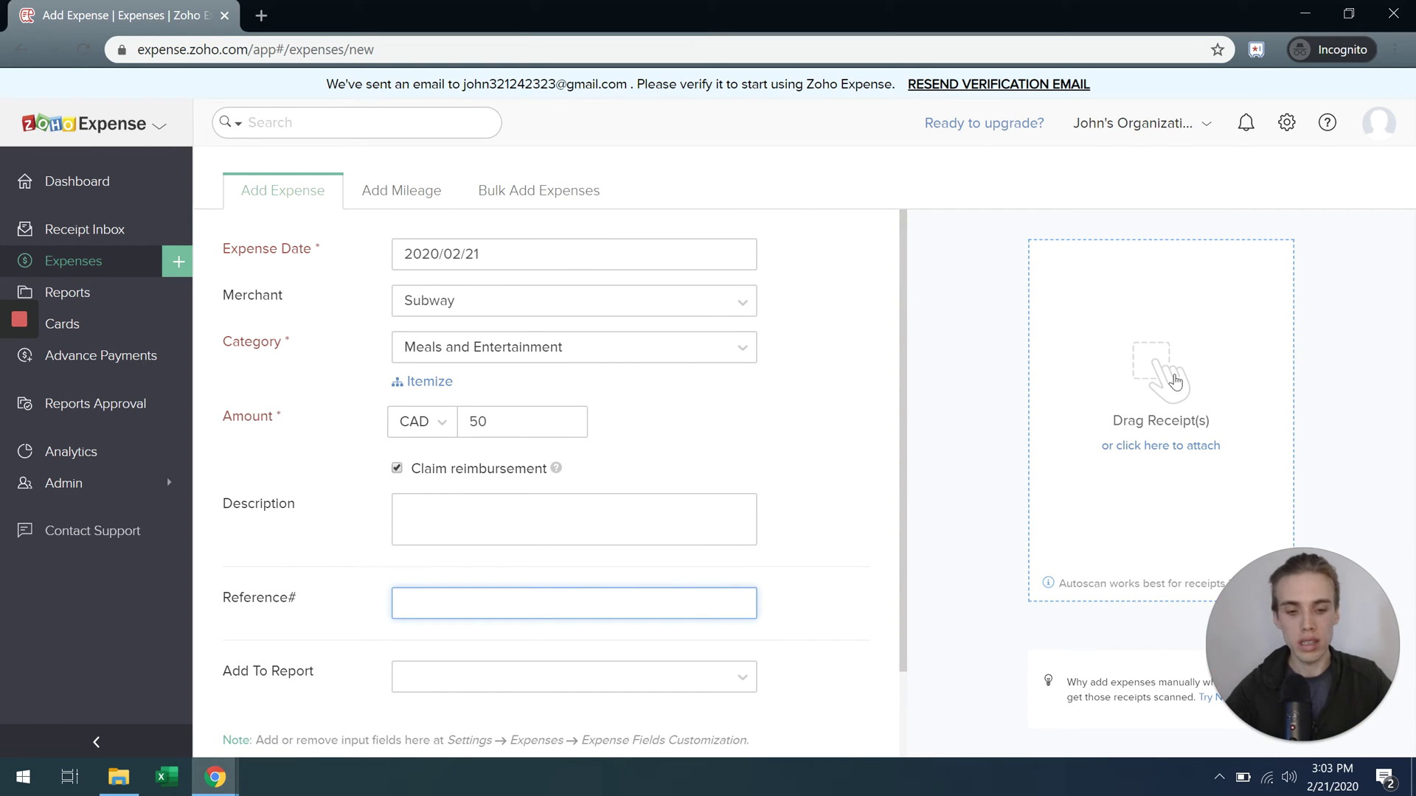
Step: Look for an existing receipt to attach (none available), then save the $50 Subway expense
left_click(1176, 419)
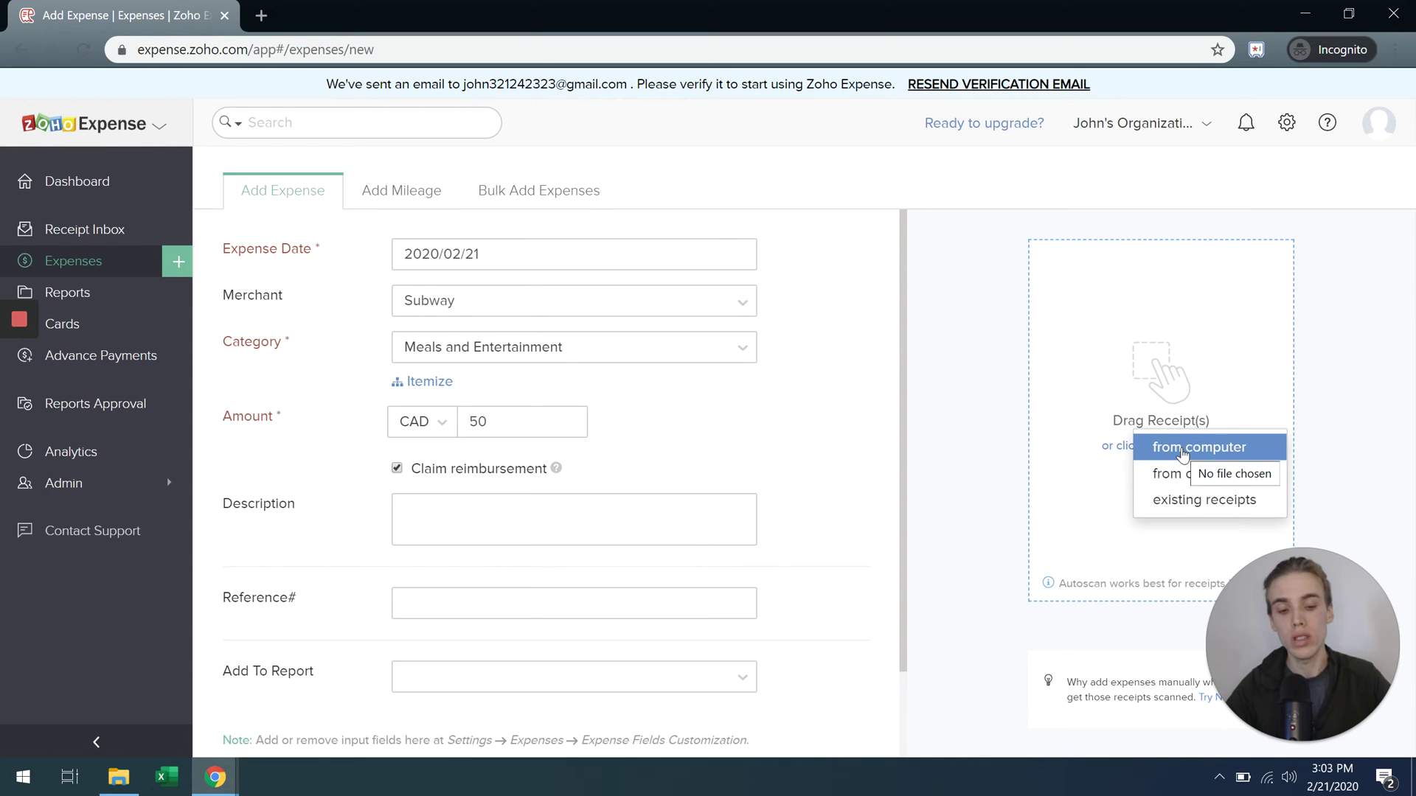
left_click(1192, 503)
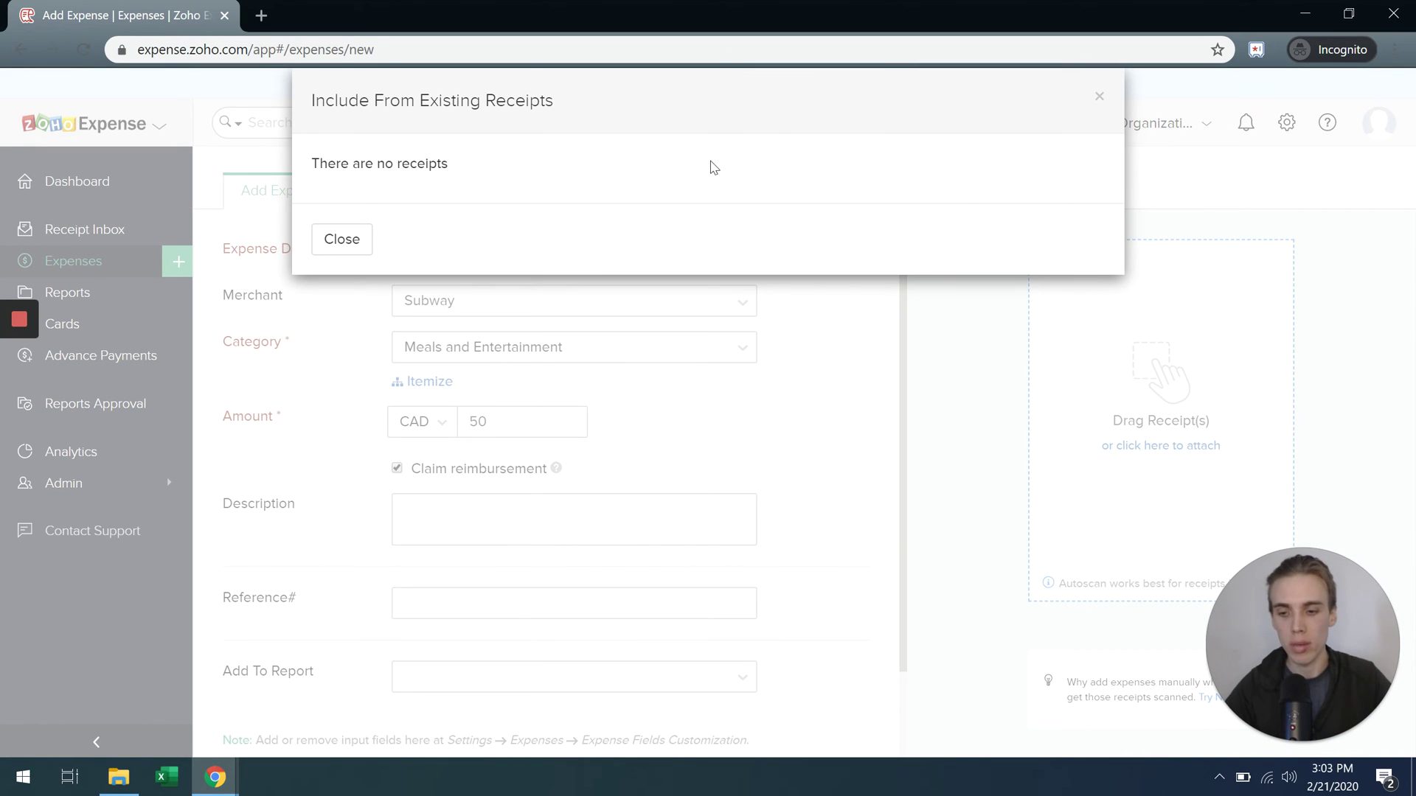
left_click(342, 240)
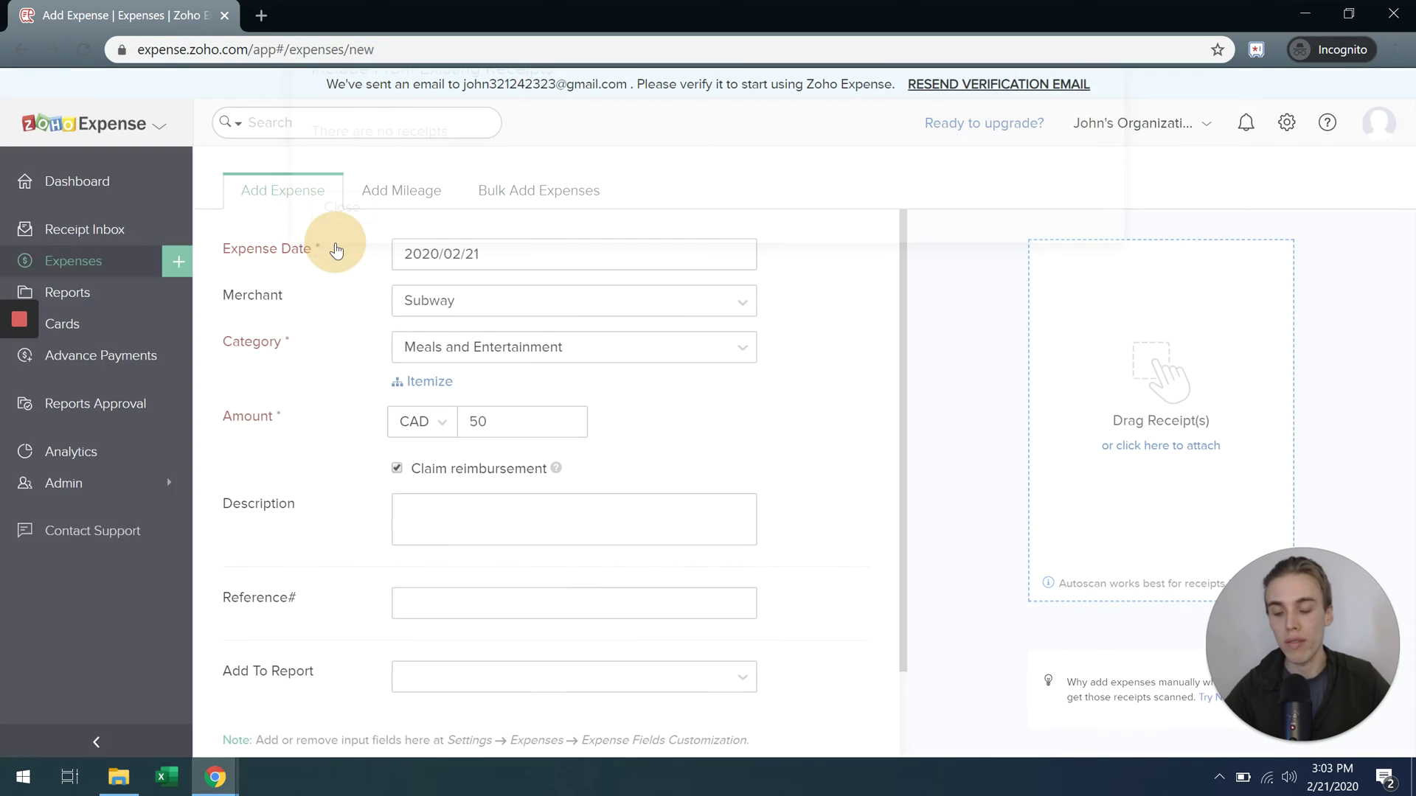
scroll(600, 351, "down", 3)
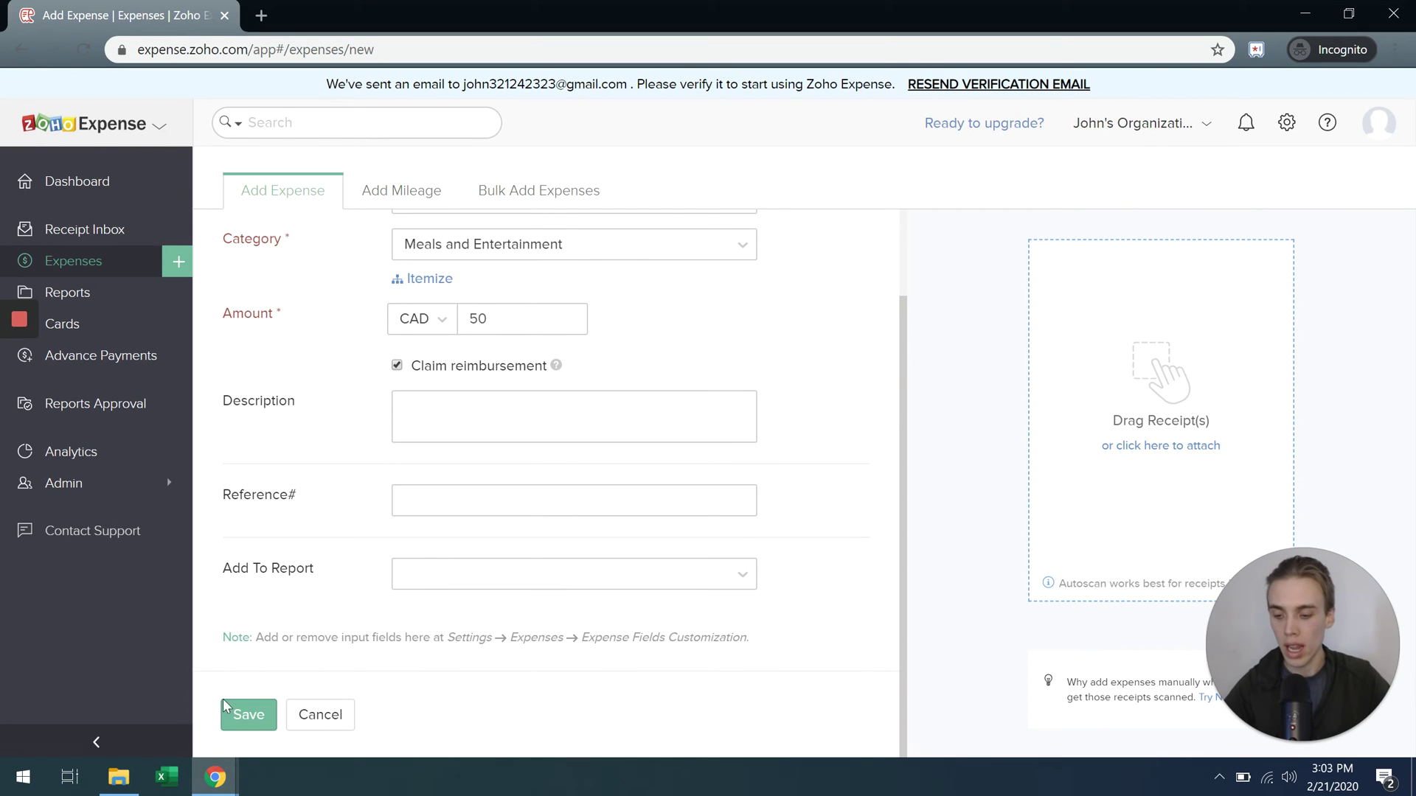
left_click(251, 714)
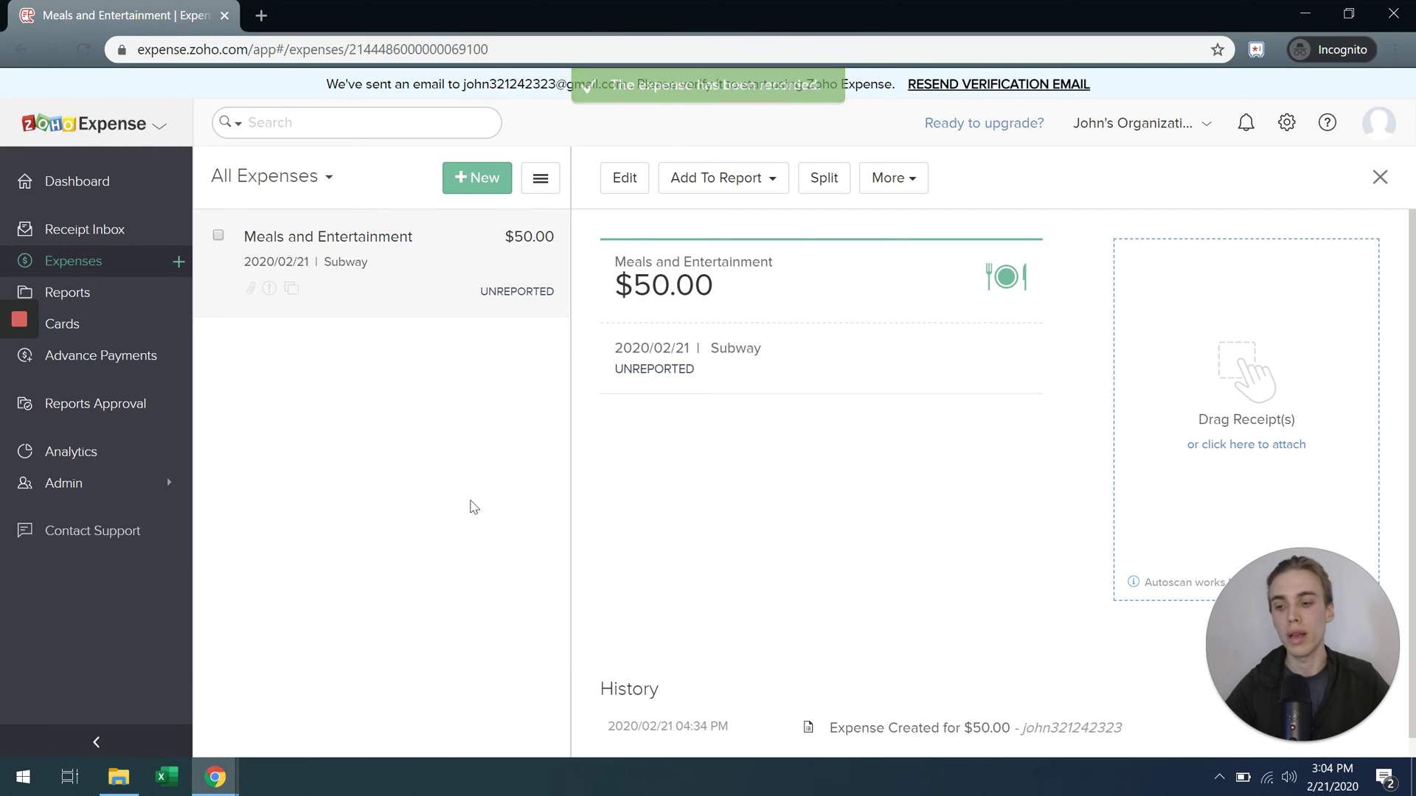
Step: Open the Reports page from the sidebar
left_click(117, 291)
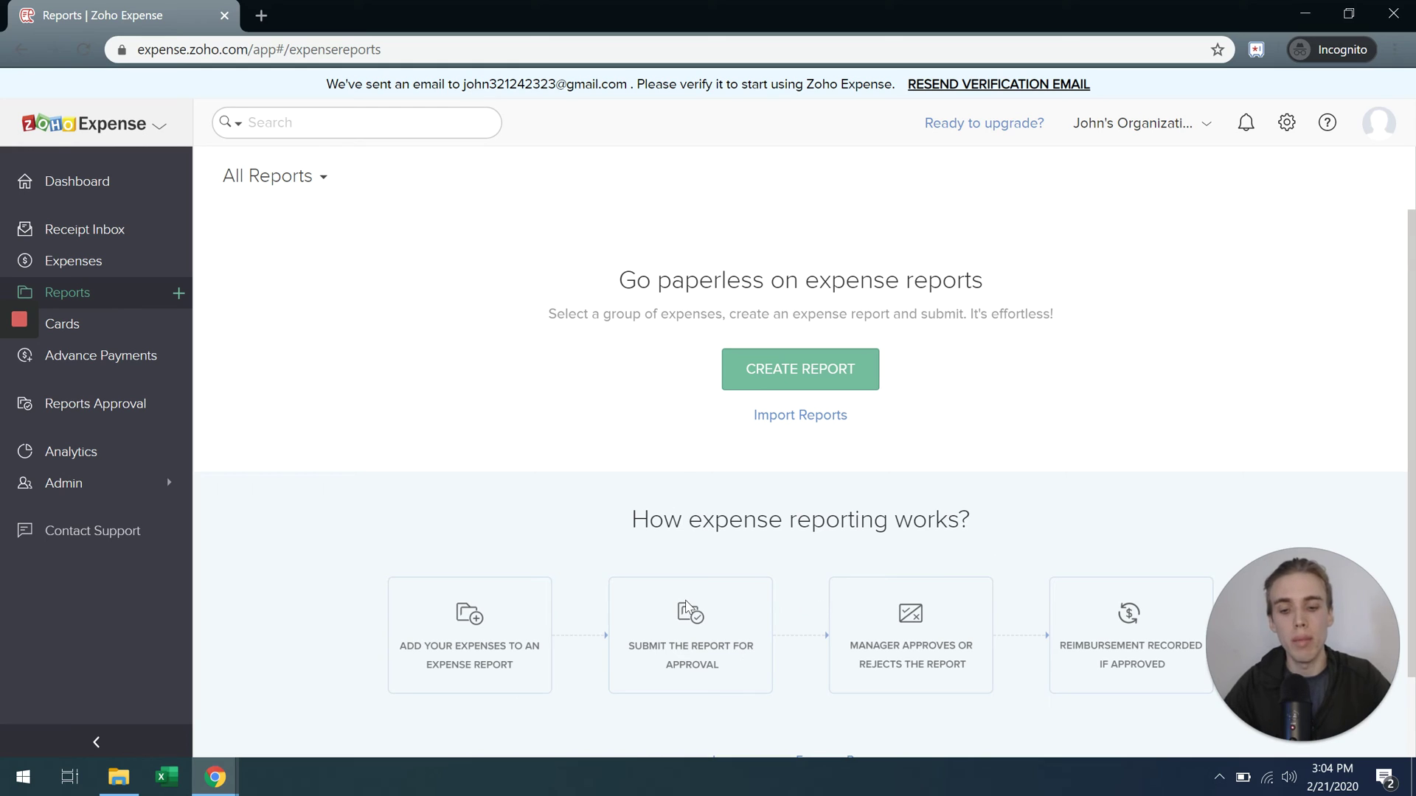
Step: Create a new expense report titled 'Report 1'
left_click(825, 370)
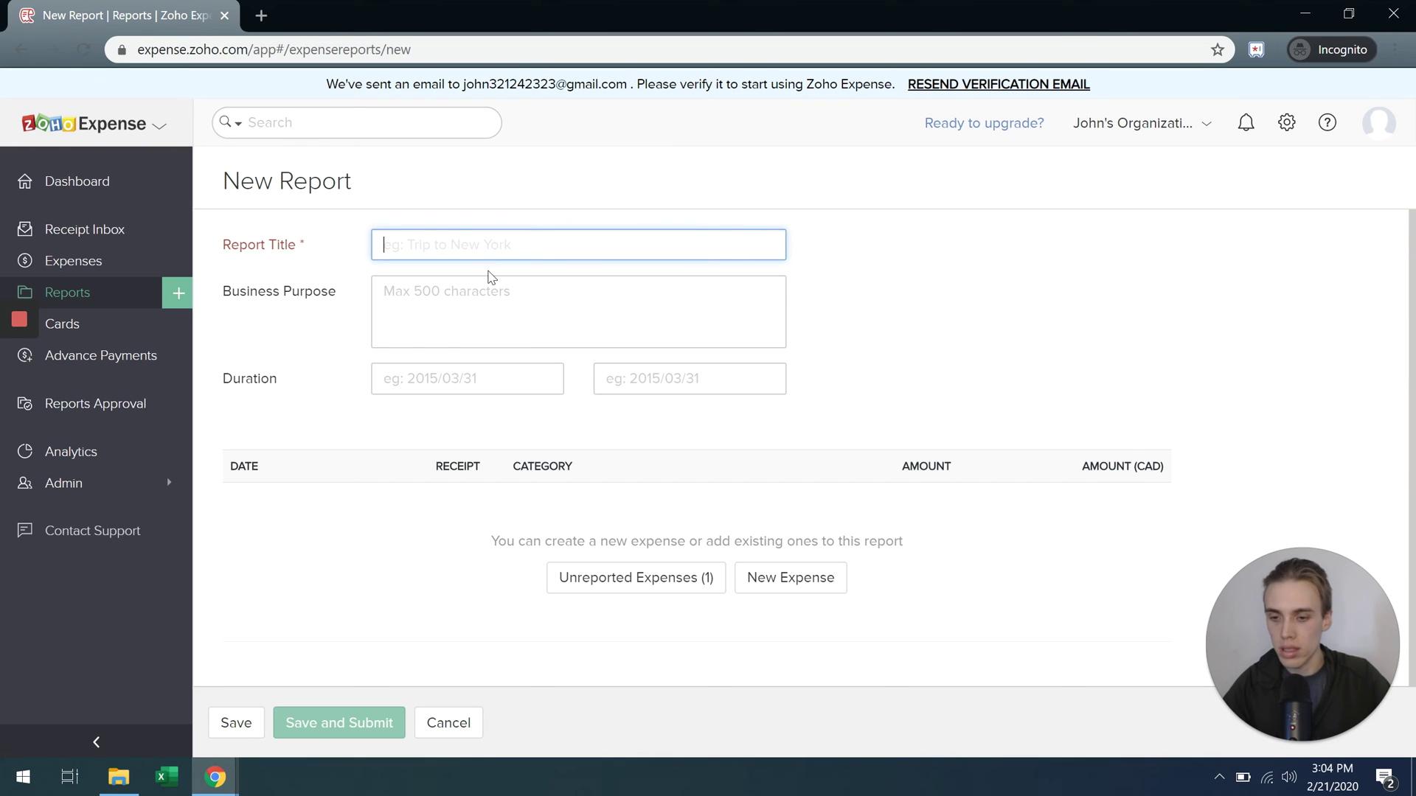
left_click(460, 252)
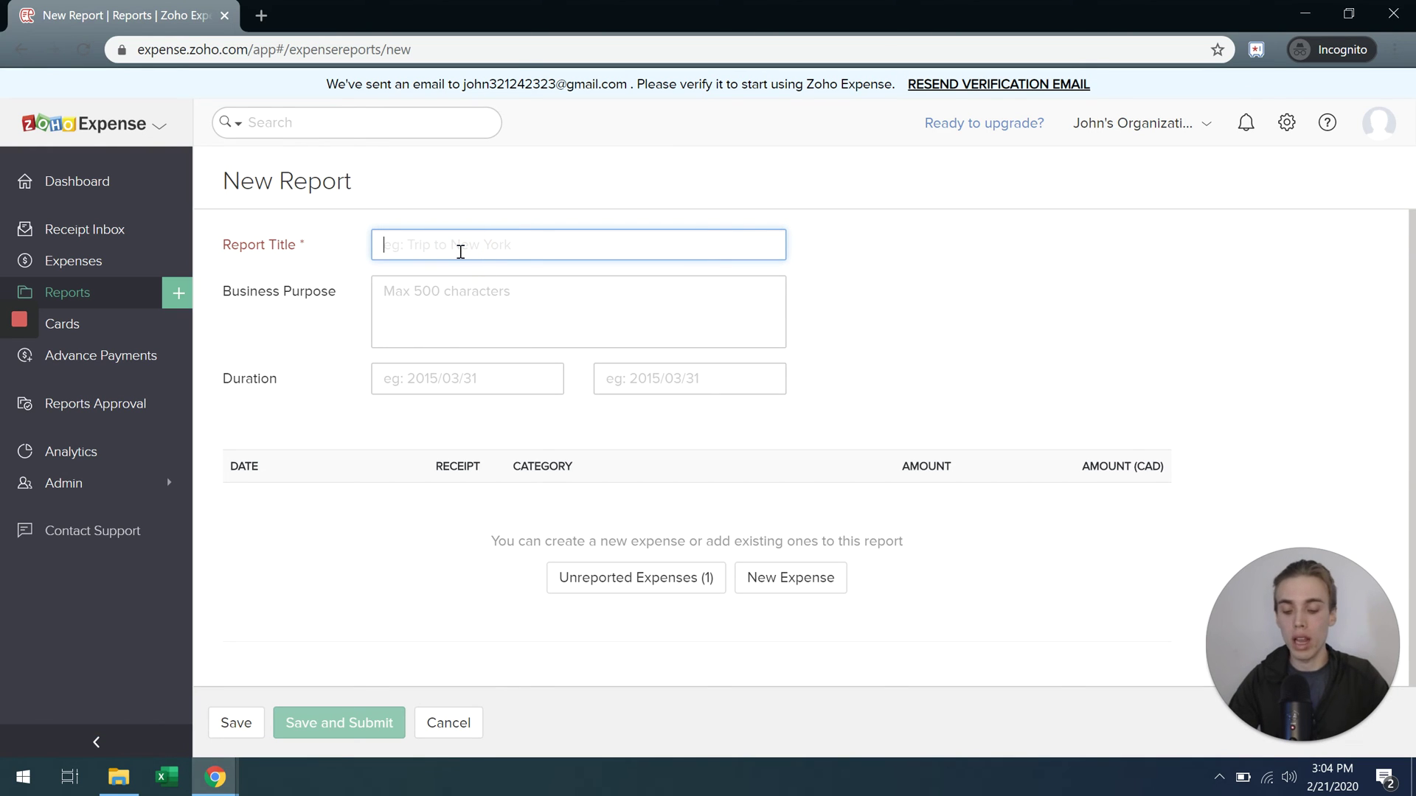
type("Report 1")
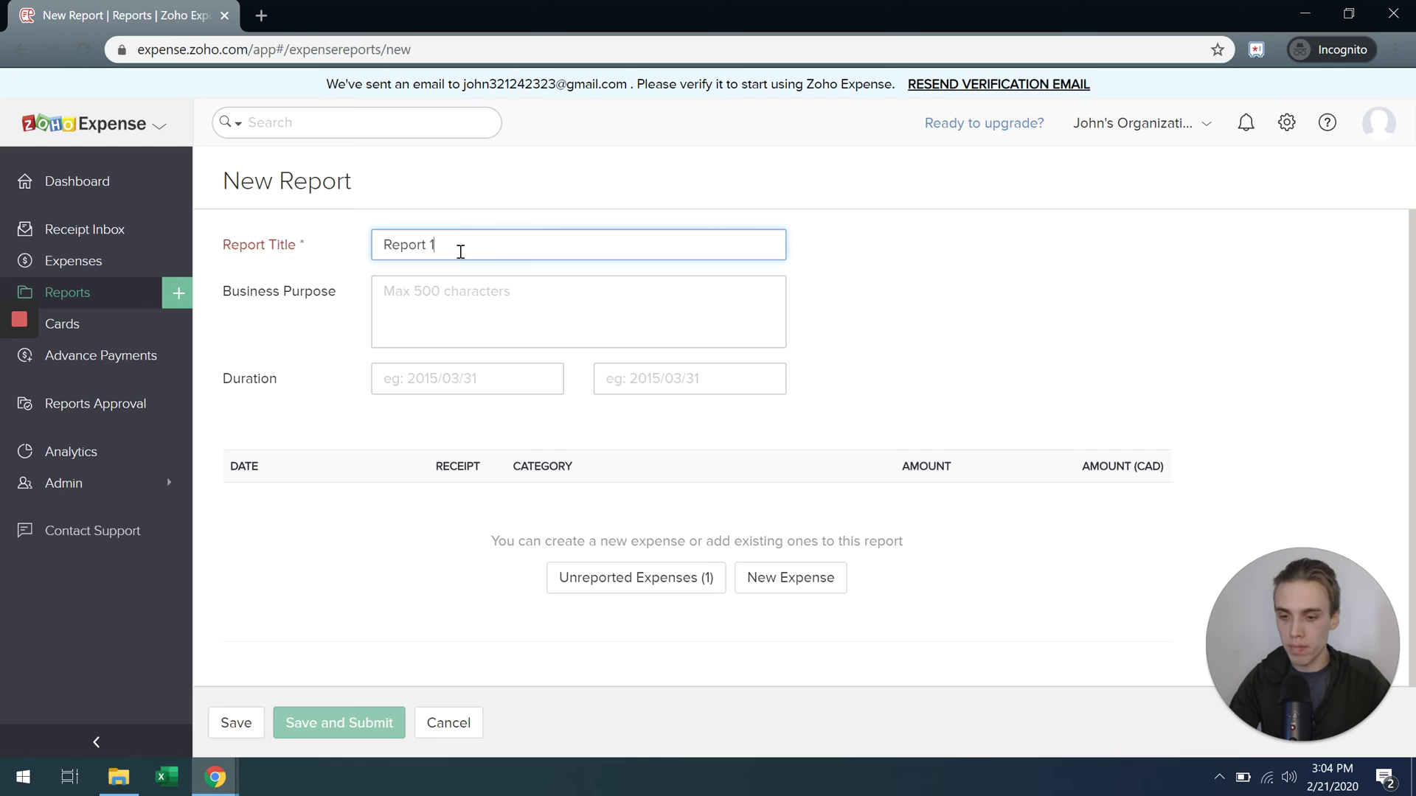
scroll(405, 543, "down", 1)
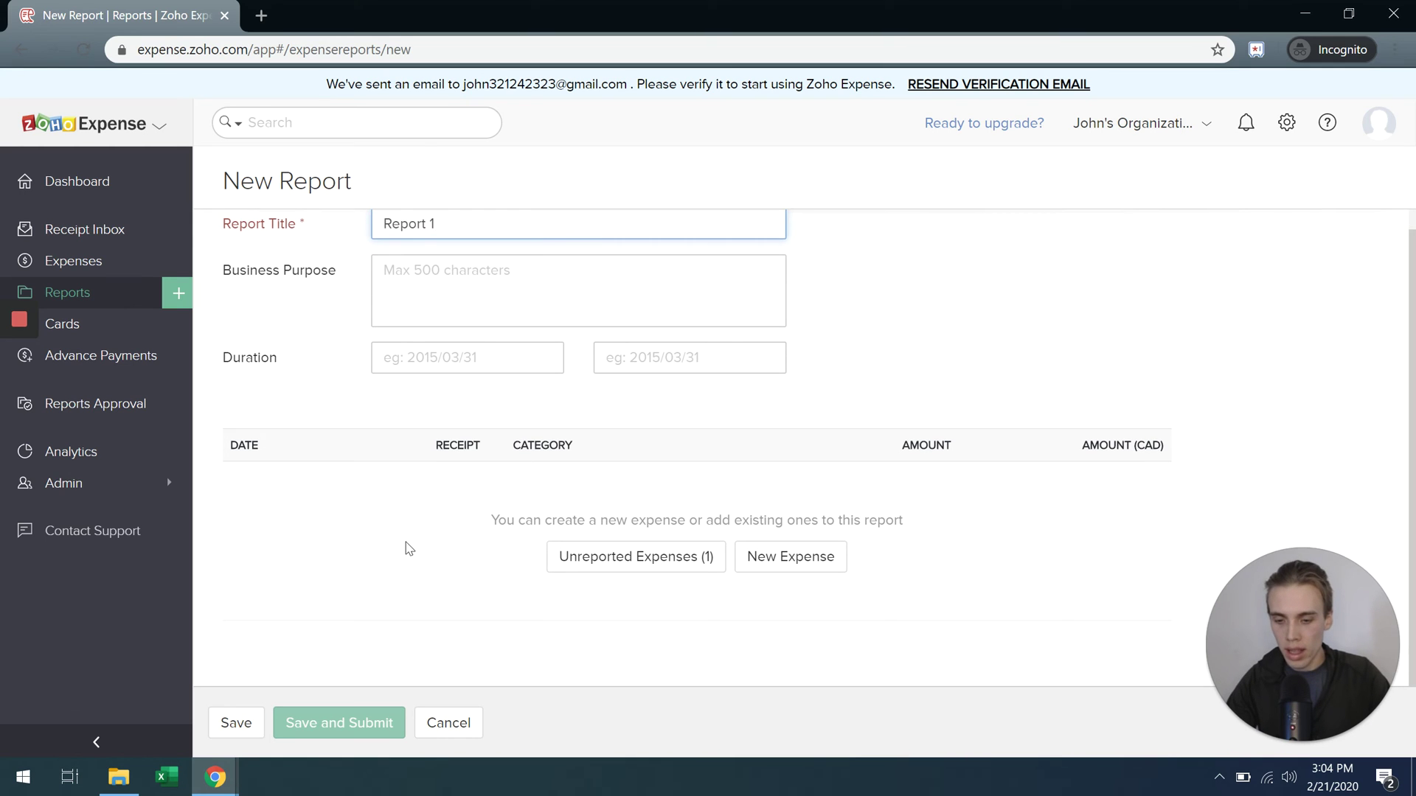
Step: Include the unreported $50.00 Subway meal expense in the report, cancelling a new-expense form
left_click(603, 559)
mouse_move(408, 387)
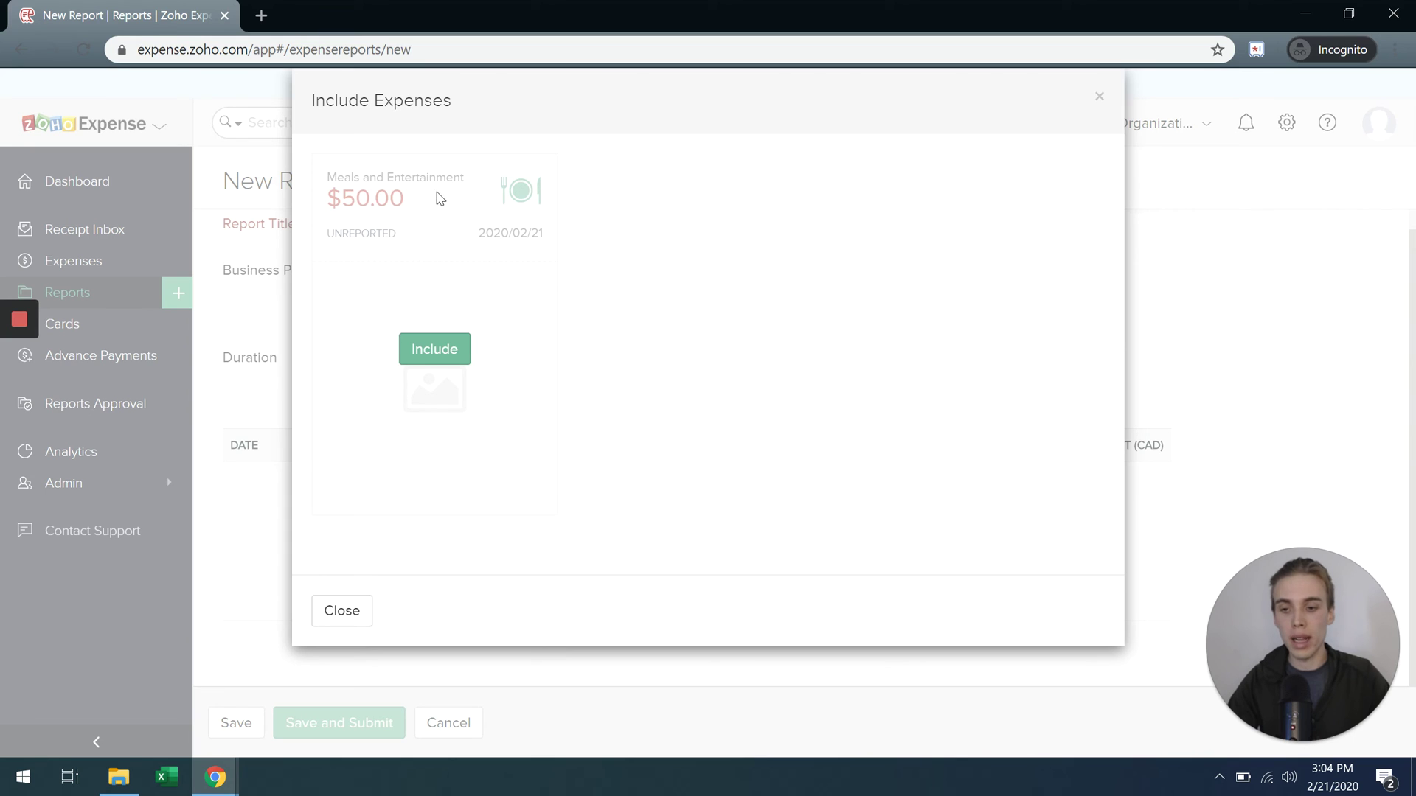
left_click(414, 348)
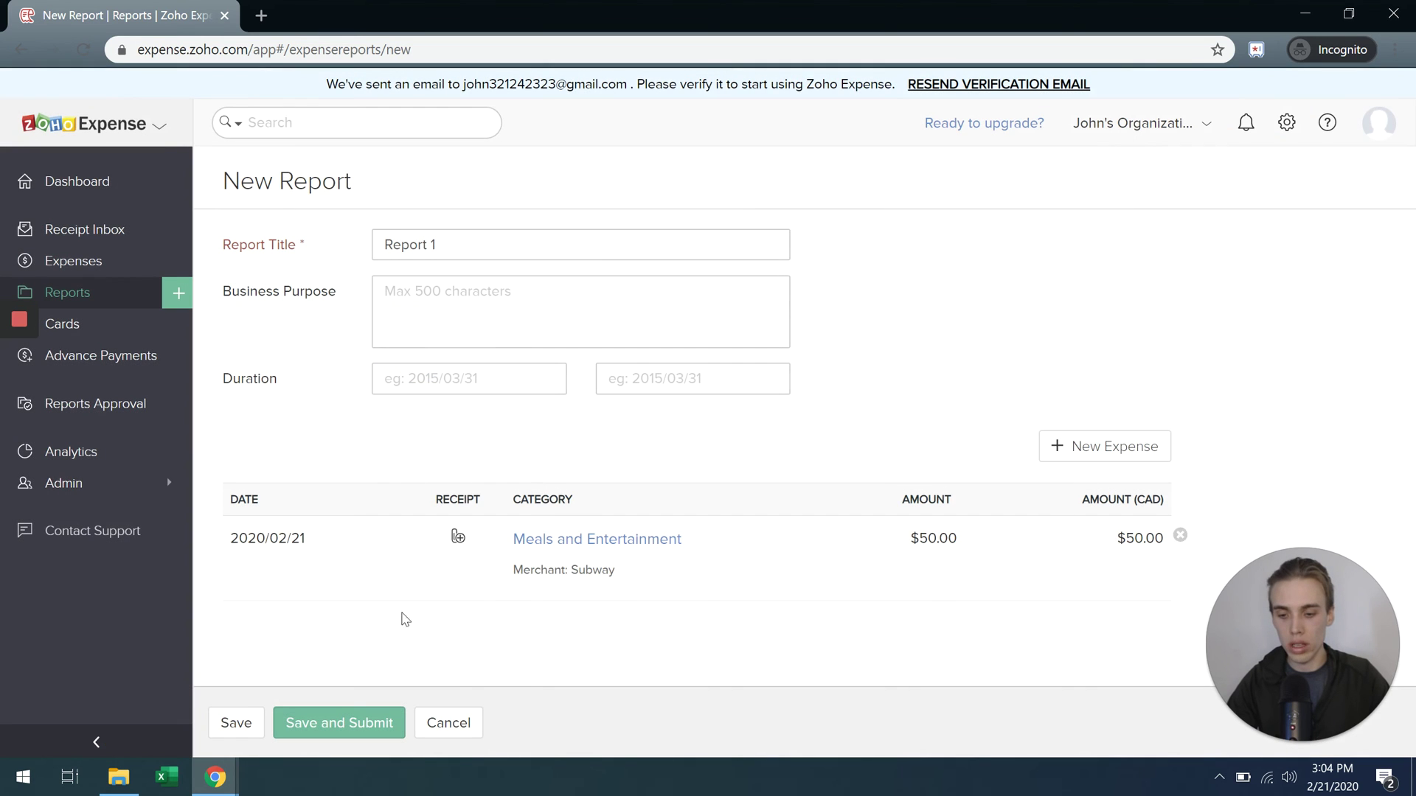
left_click(1069, 448)
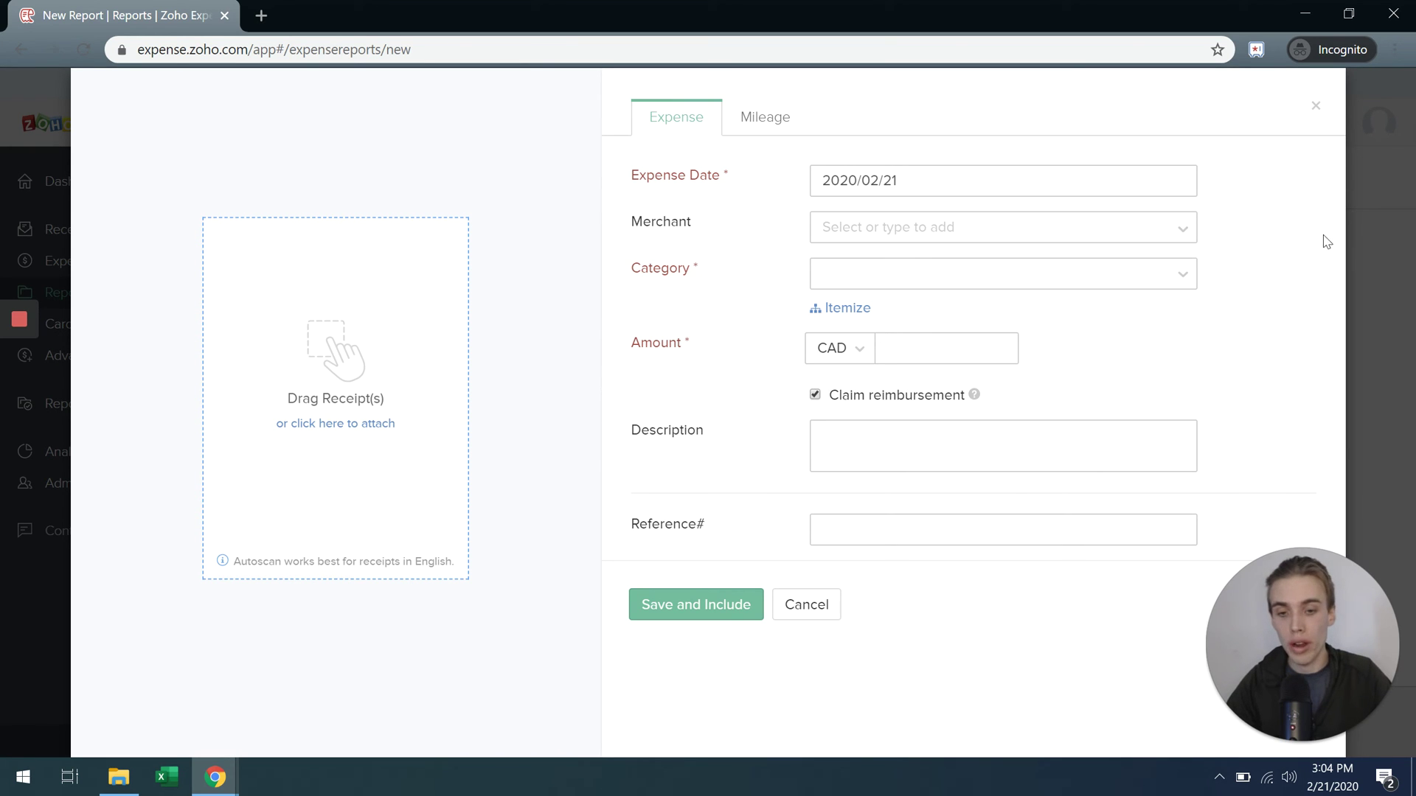
left_click(1317, 108)
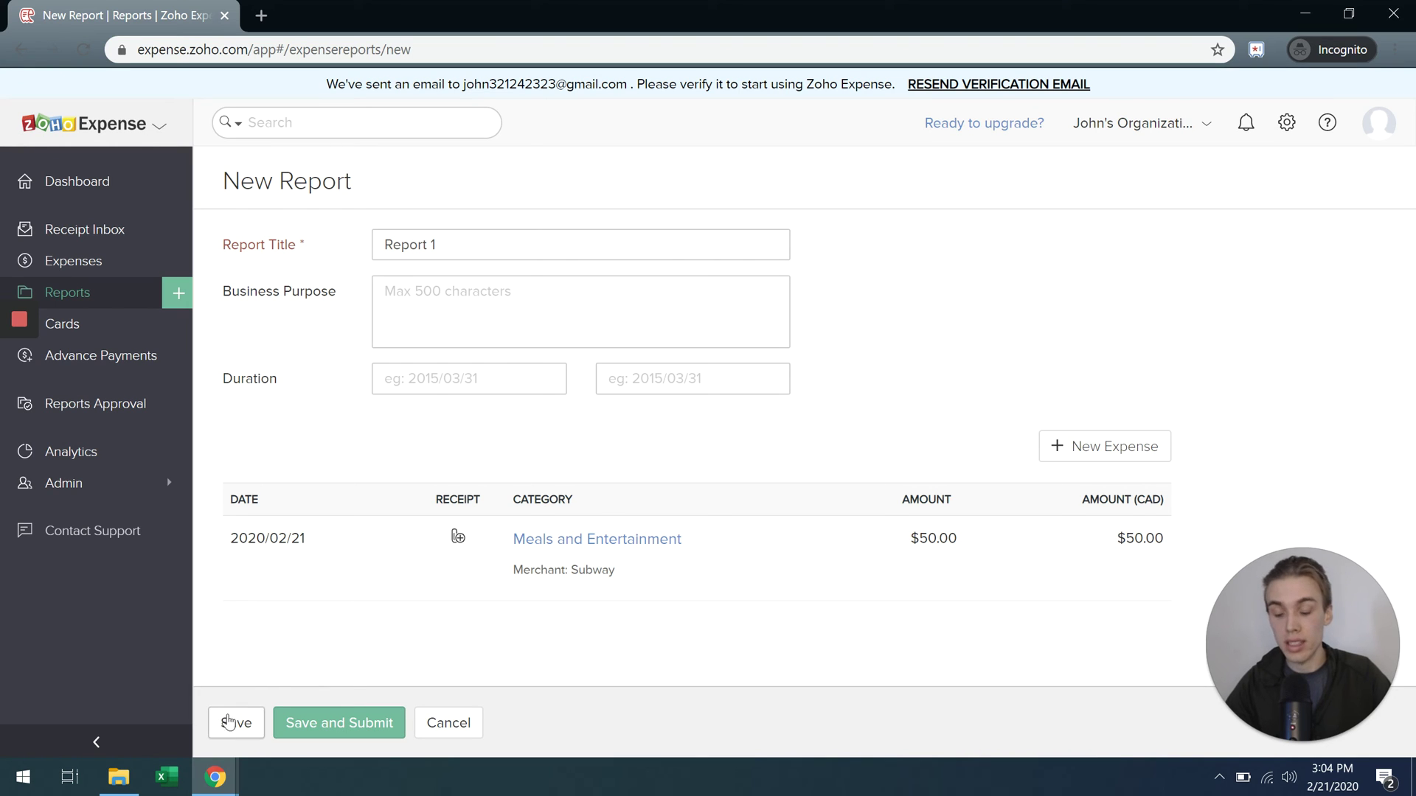
Step: Save Report 1 and submit it to the only approver, dismissing the unverified-email error
left_click(309, 724)
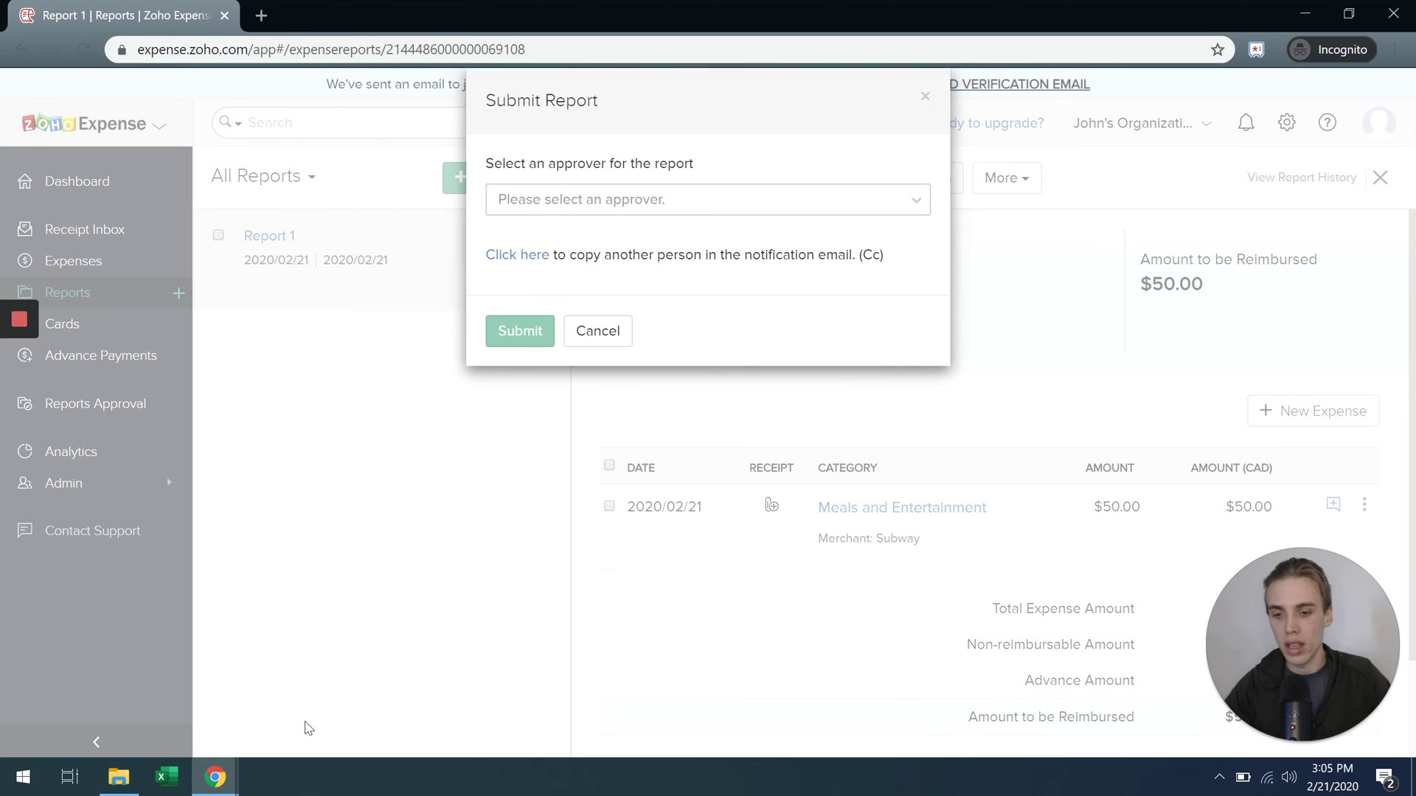
left_click(812, 210)
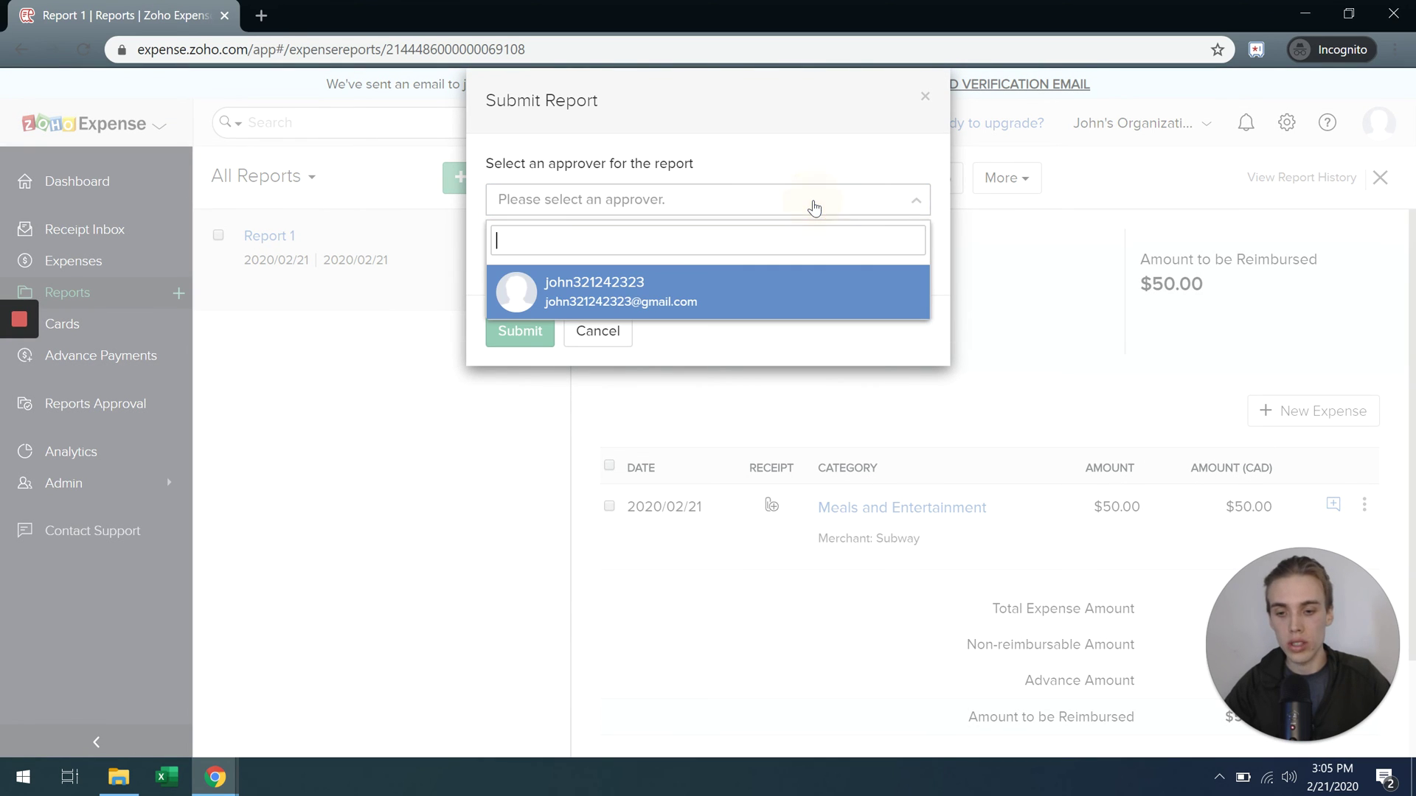
left_click(624, 290)
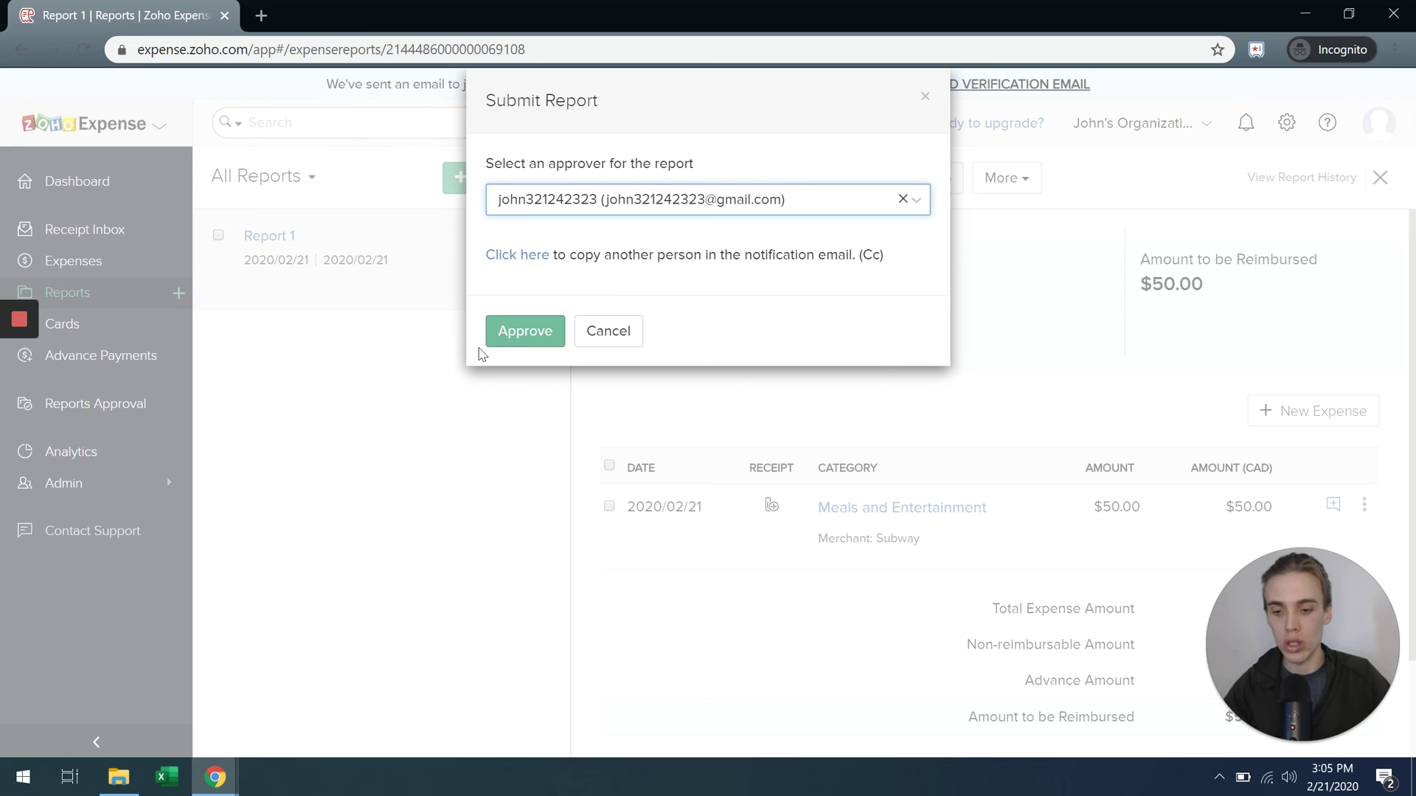
left_click(535, 332)
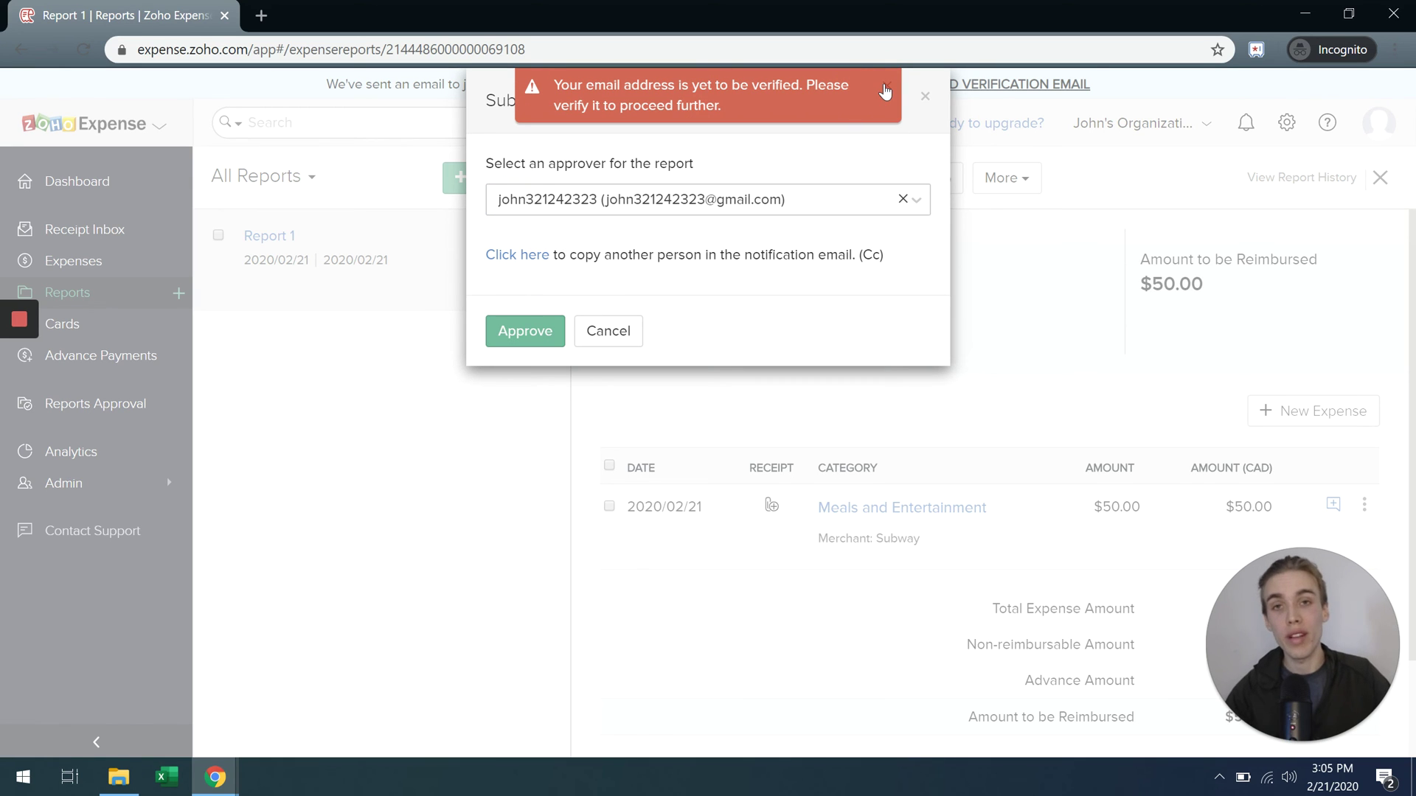
left_click(886, 89)
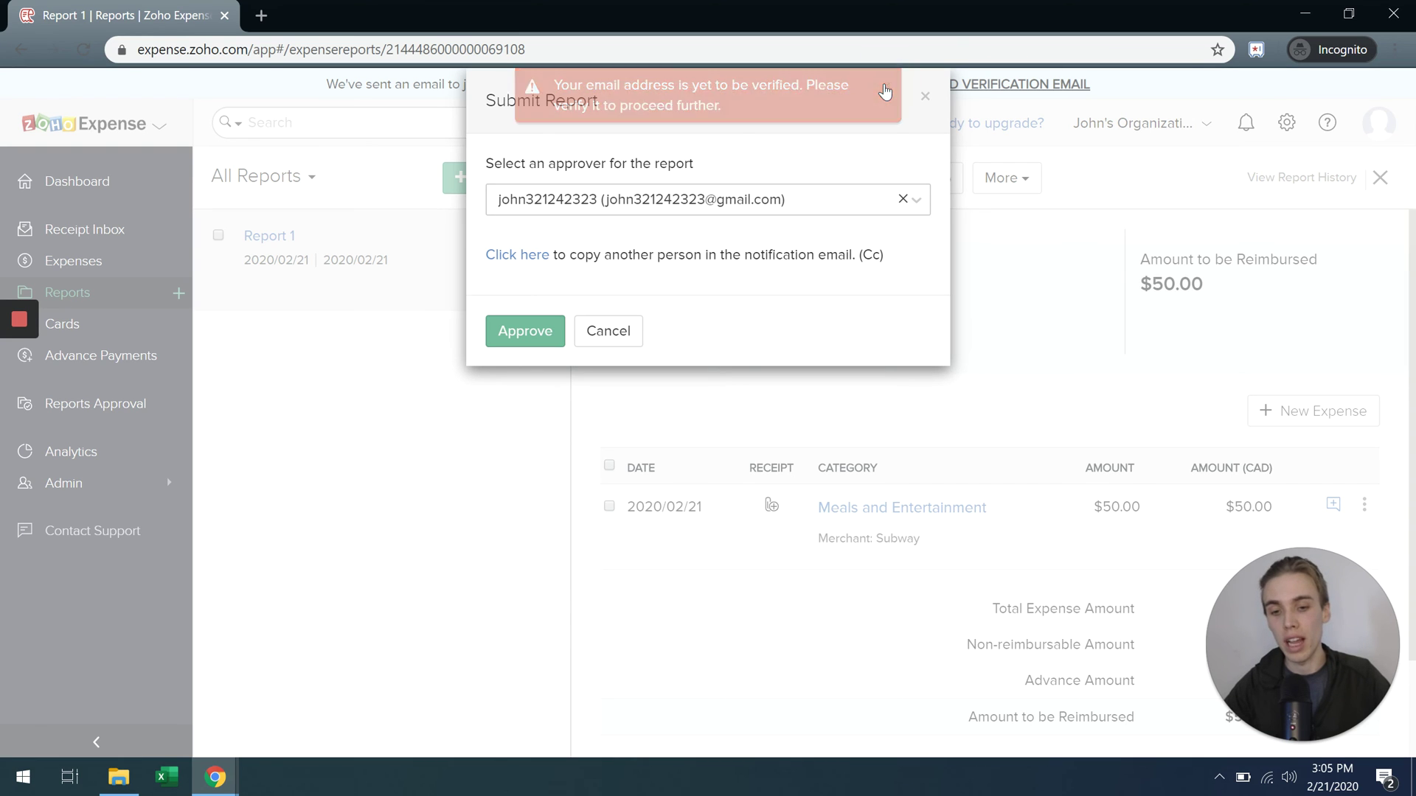
left_click(925, 99)
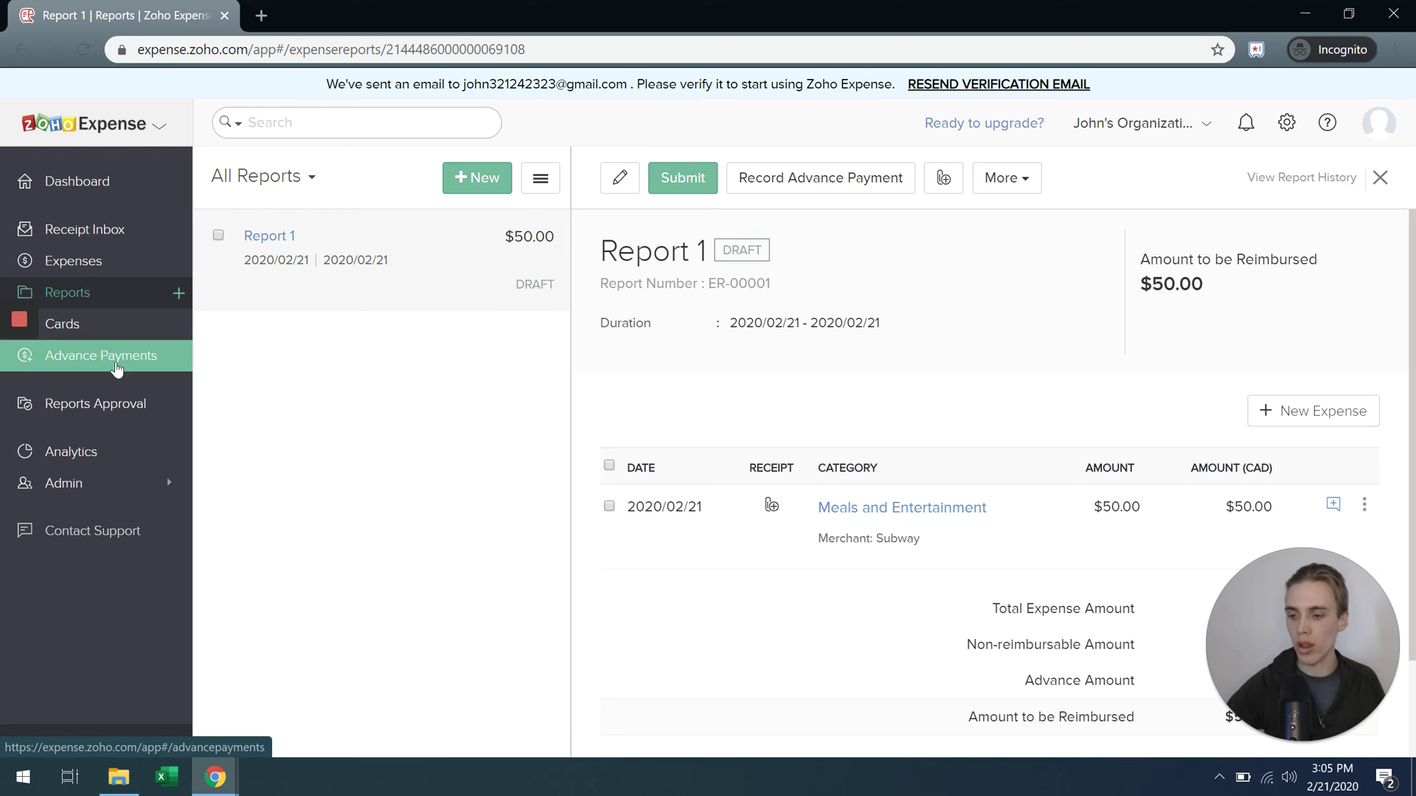
Step: Visit the Cards and Advance Payments modules, ending on the empty Reports Approval page
left_click(140, 326)
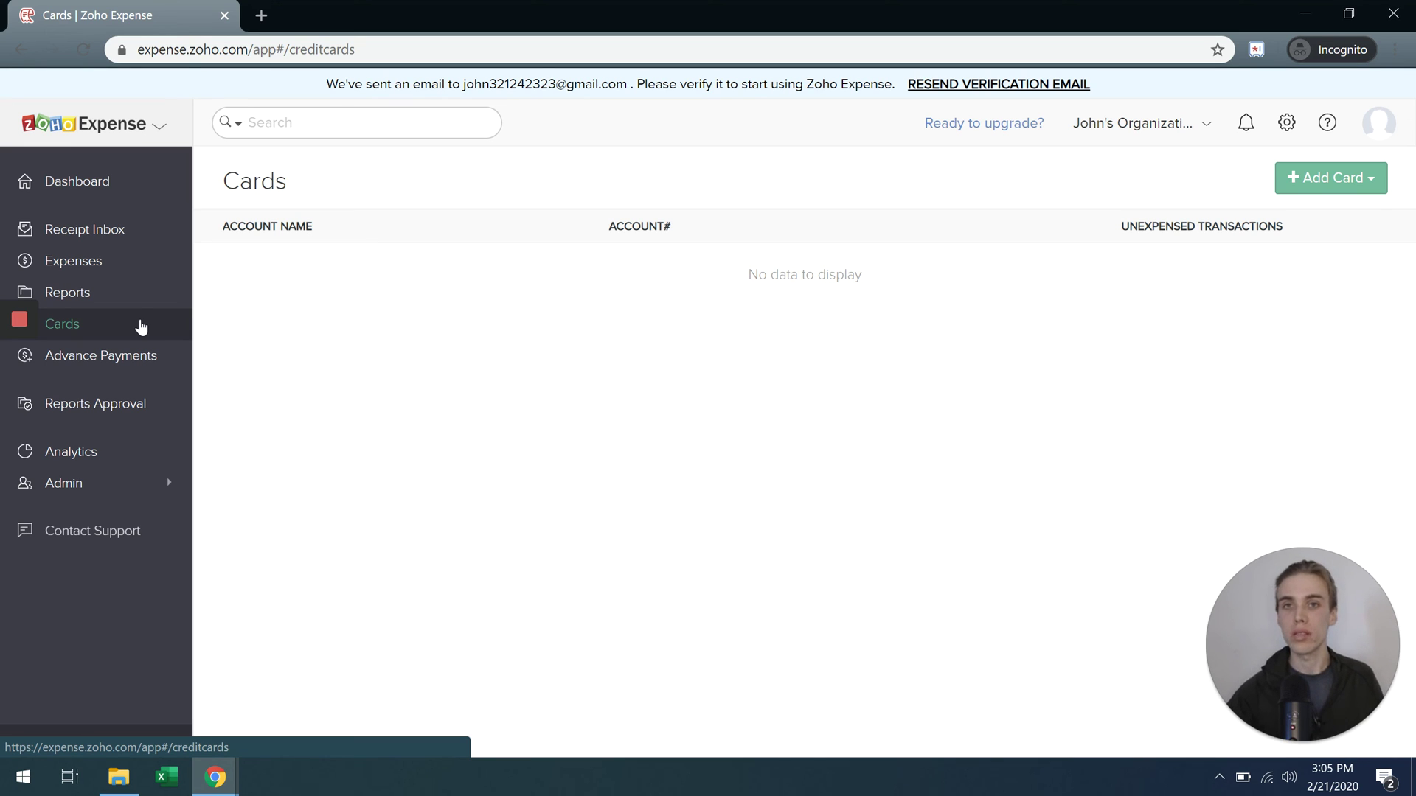
left_click(103, 367)
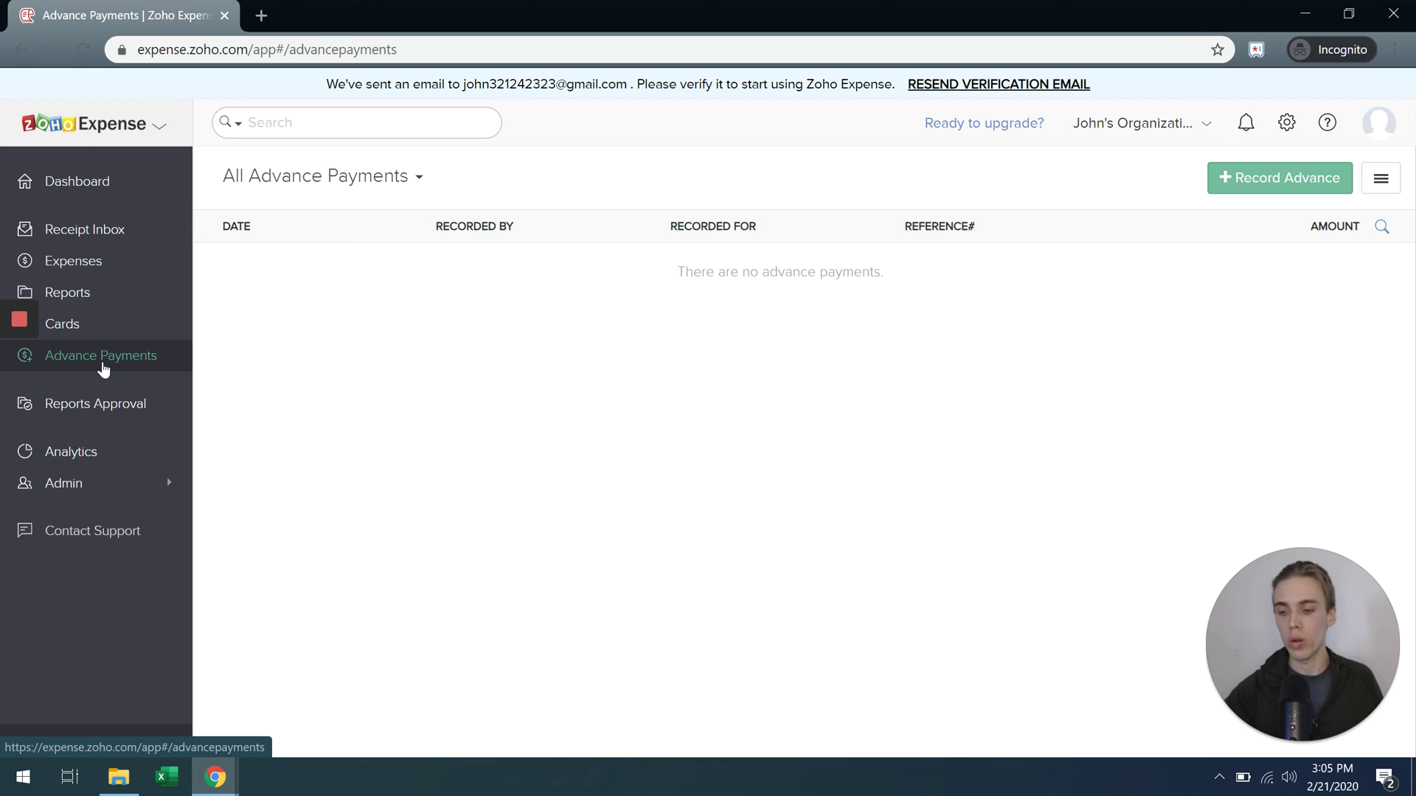
left_click(98, 405)
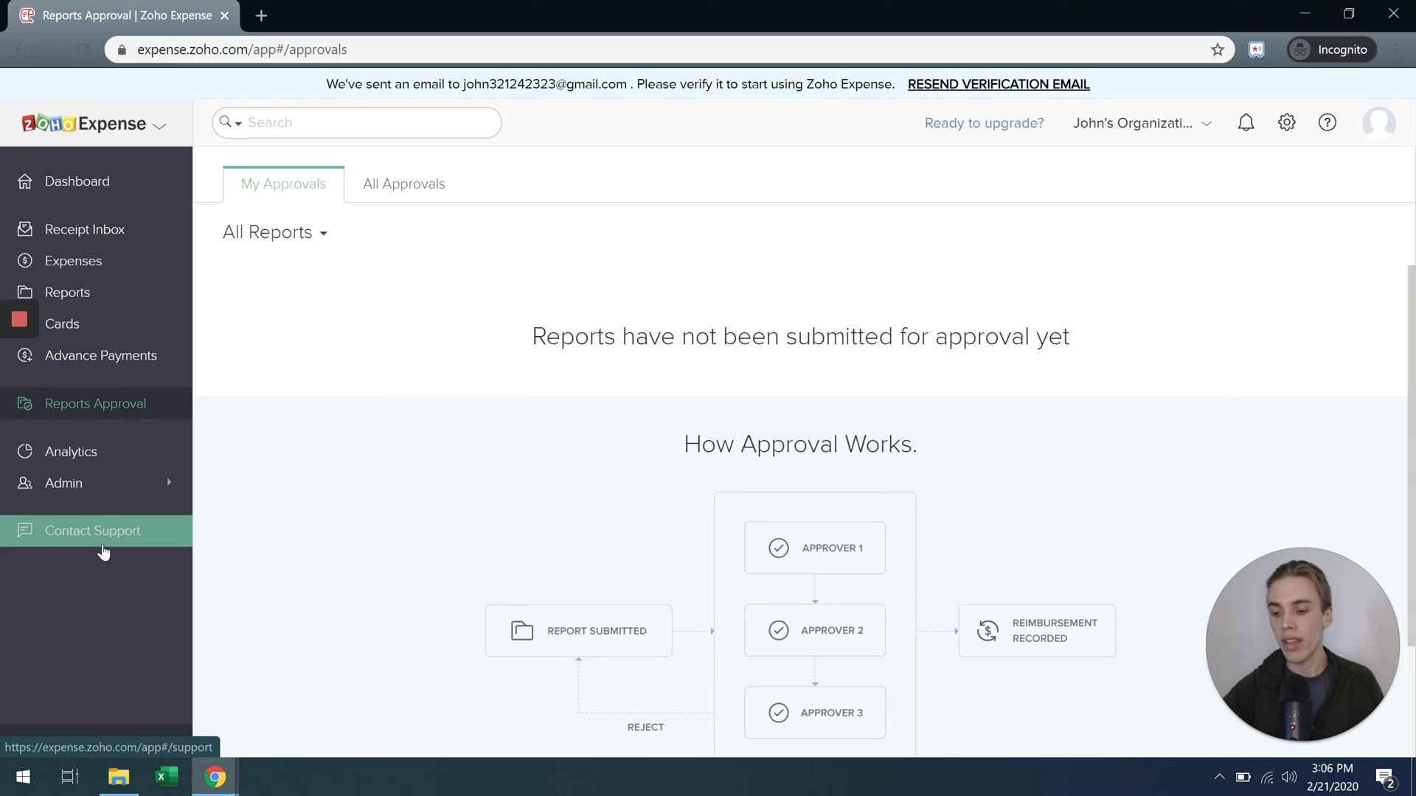
Step: Browse the Analytics report list and Admin options, then bring up the empty Contact Support form
left_click(95, 457)
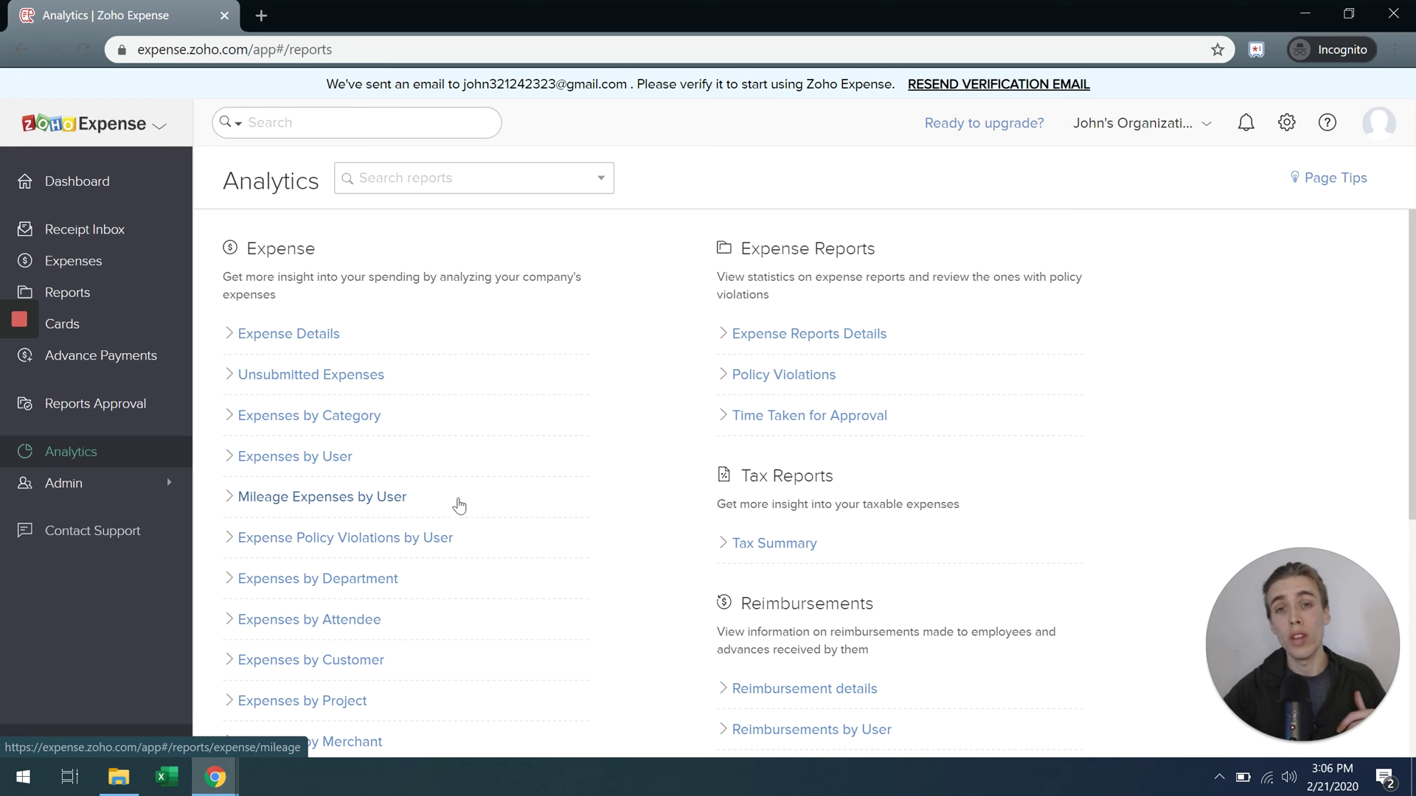
left_click(142, 496)
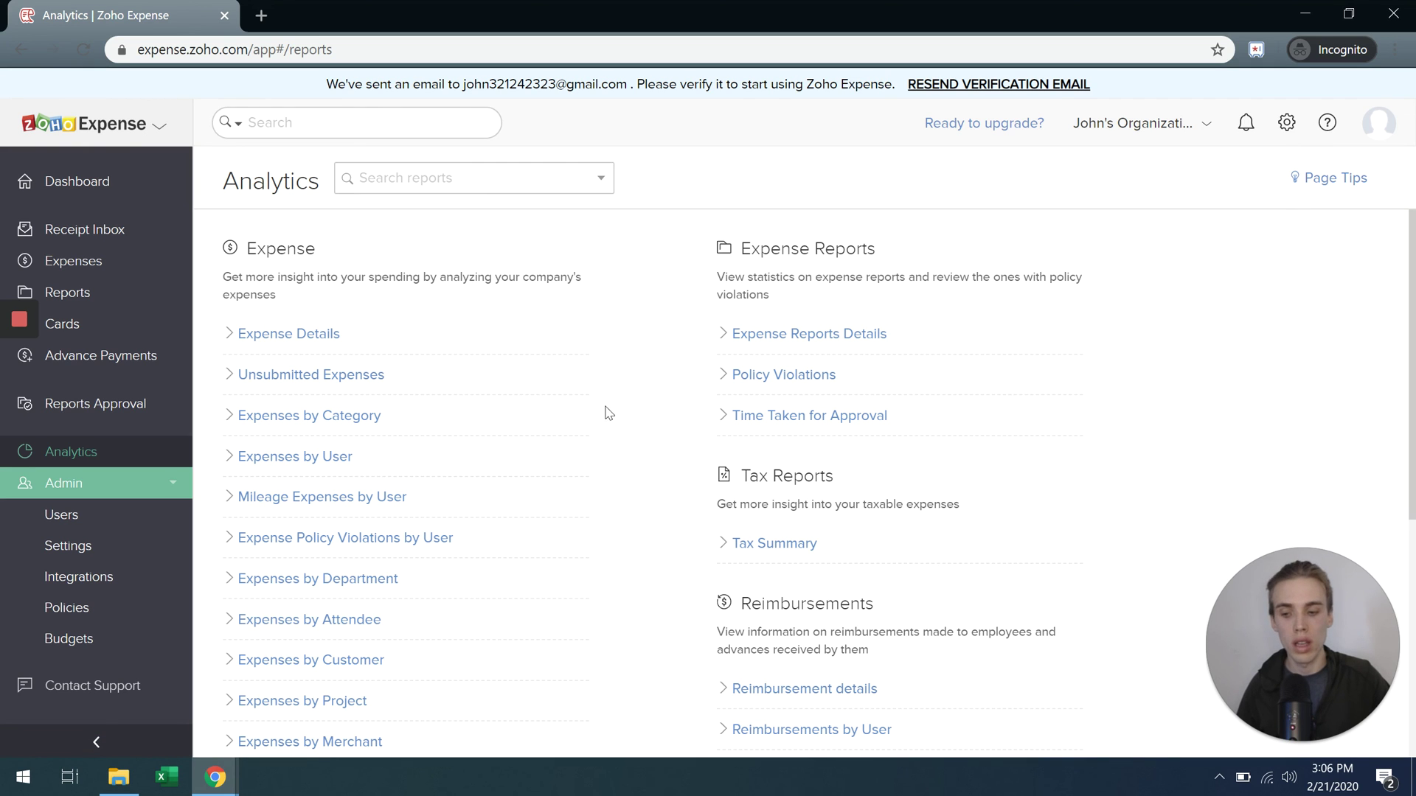
left_click(57, 691)
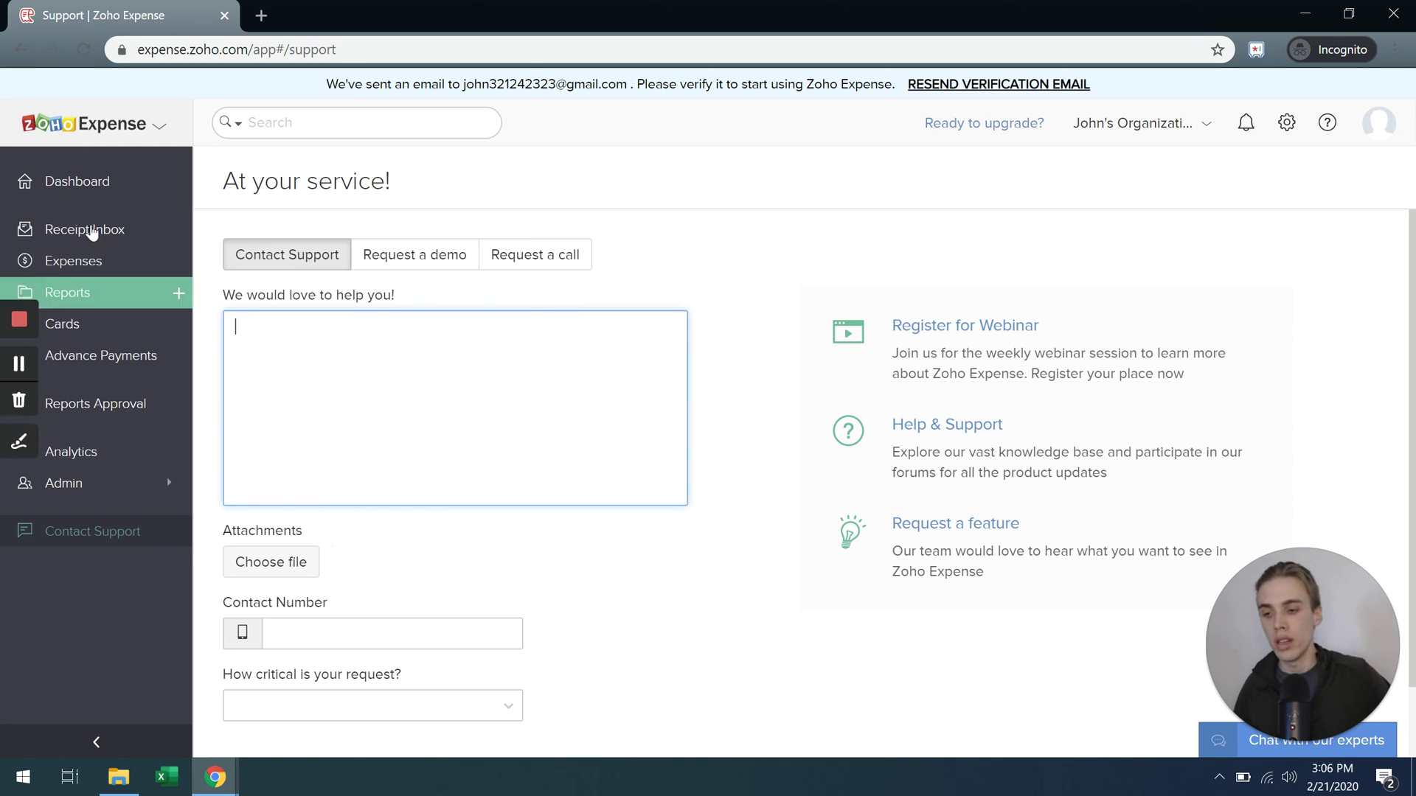
Step: Return to the Dashboard showing $50.00 unsubmitted across 1 report
left_click(109, 198)
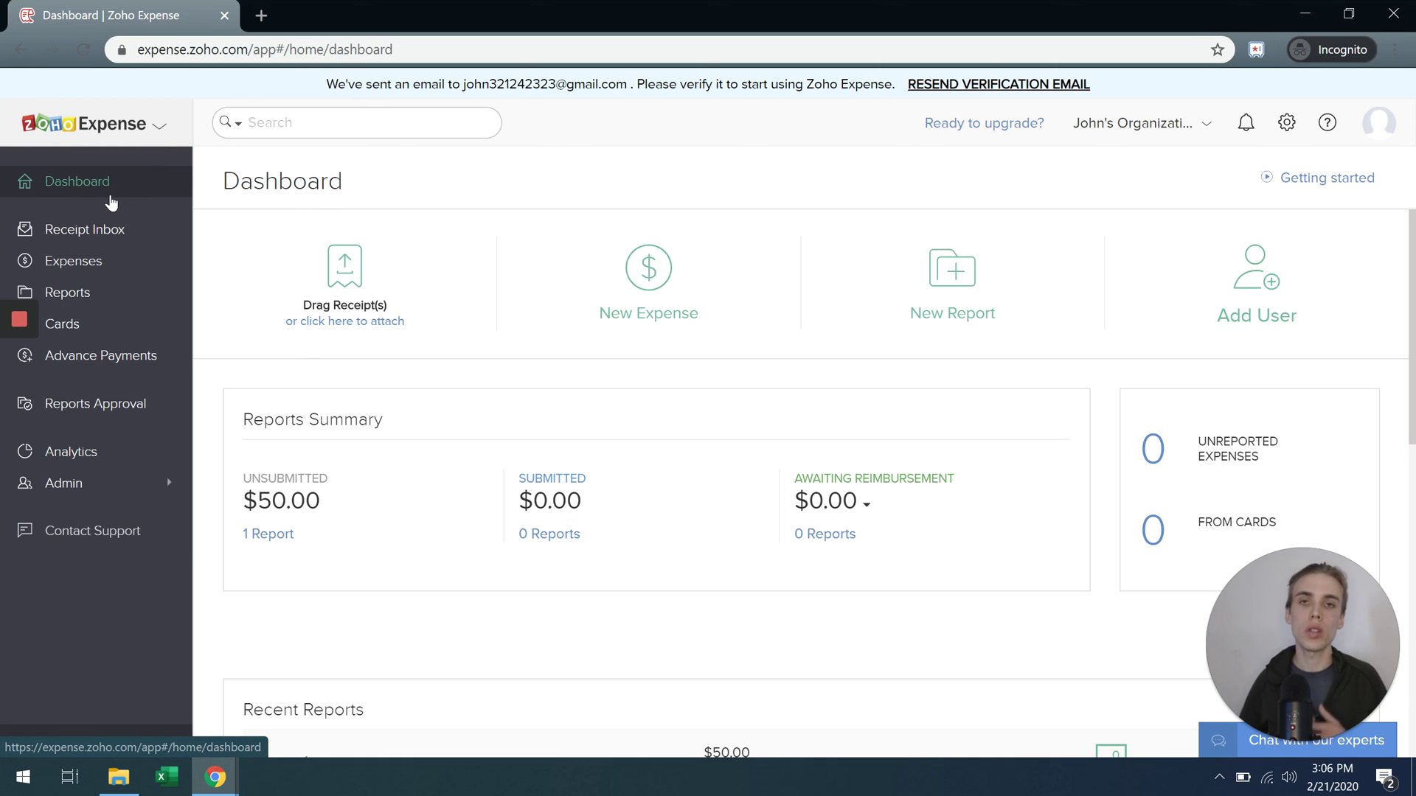